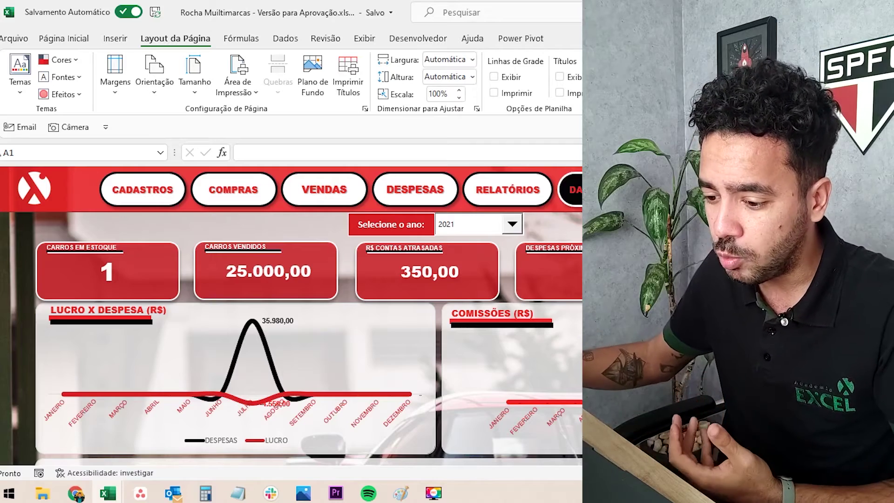
- Switch to Paint to view the Pepsi logo image, and look at its source pages in the browser
click(400, 494)
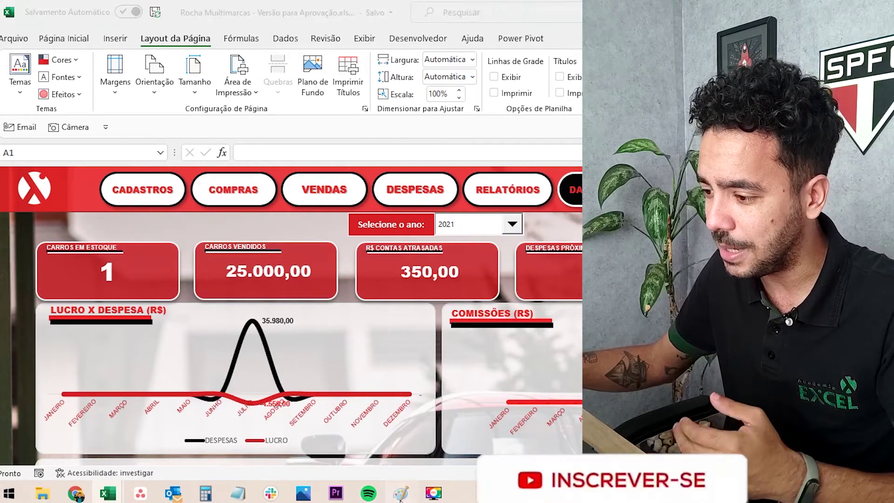
click(368, 334)
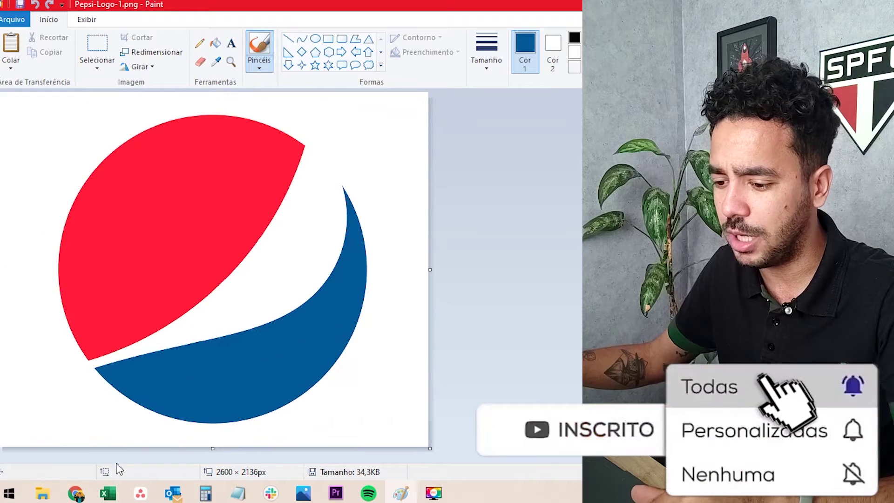
click(43, 494)
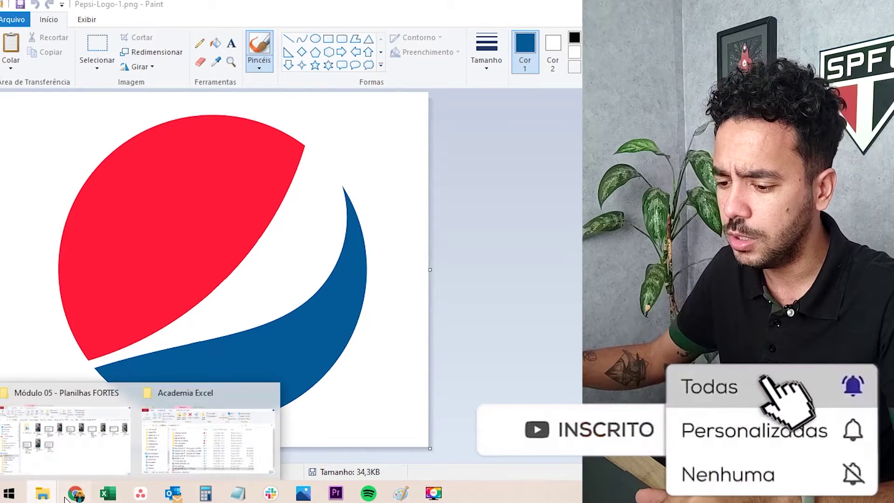
click(74, 495)
click(119, 6)
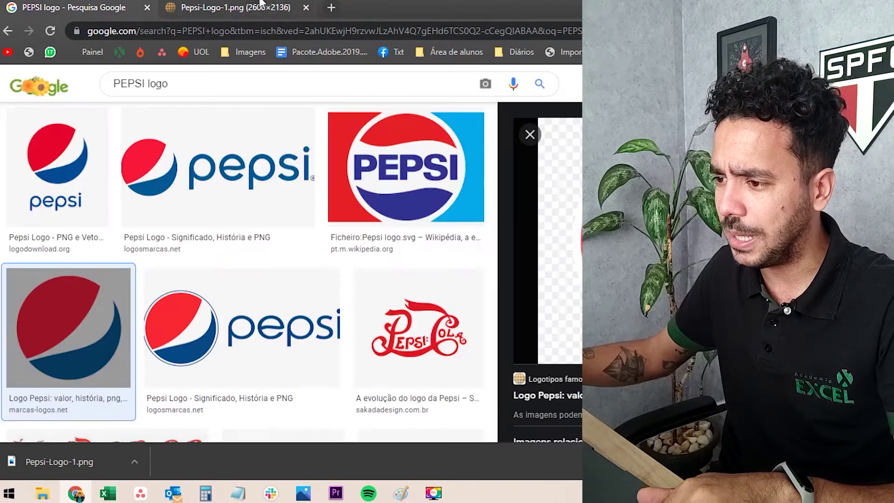
click(264, 5)
- Back in Paint, sample the red area of the Pepsi logo with the colour picker and open its colour values
click(394, 493)
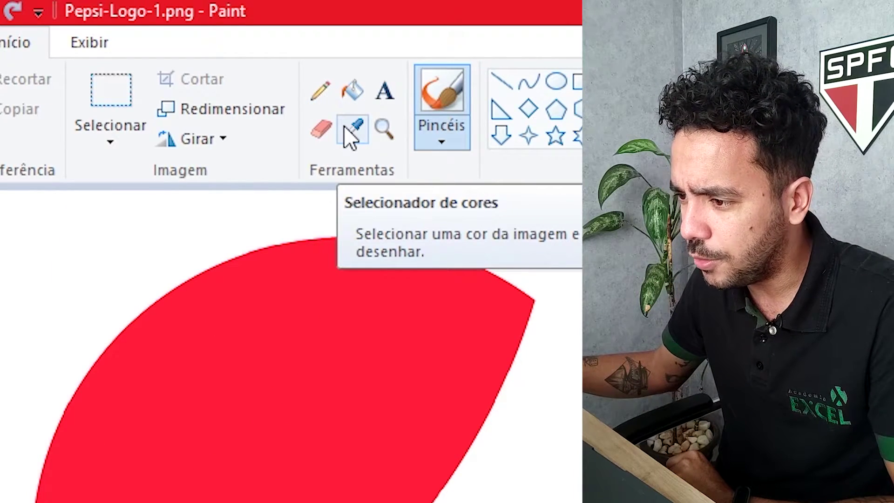
click(348, 131)
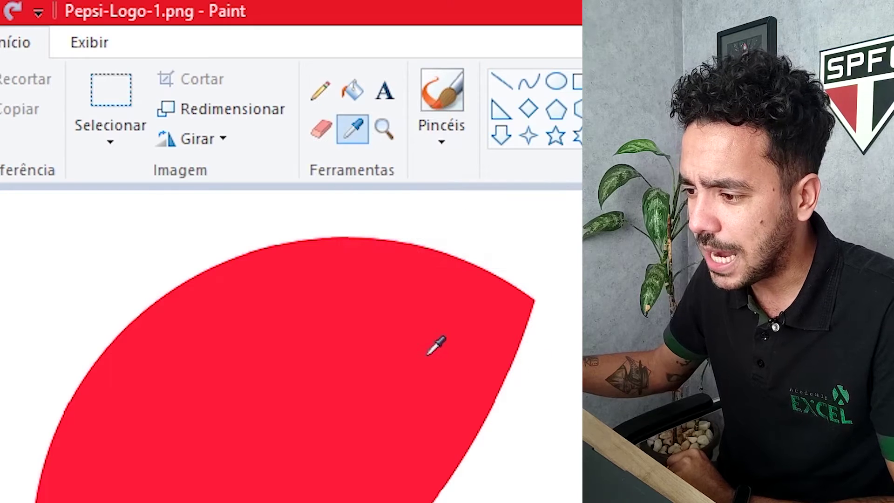
click(403, 350)
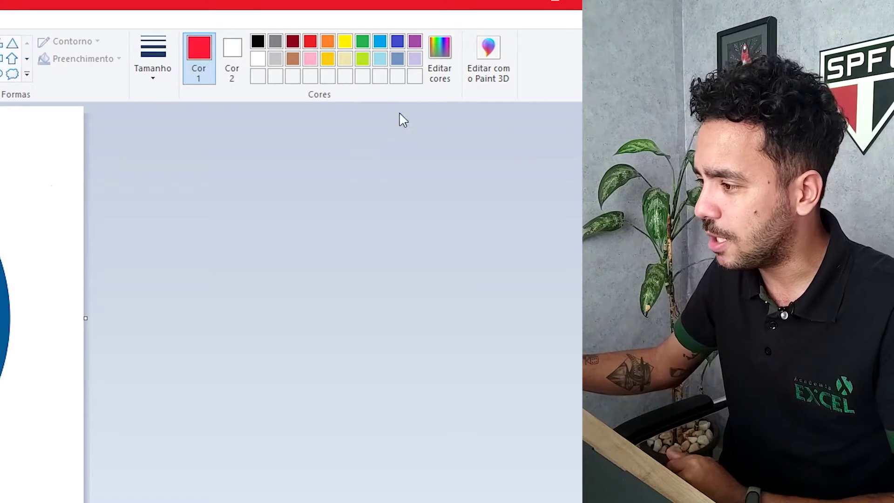
click(437, 75)
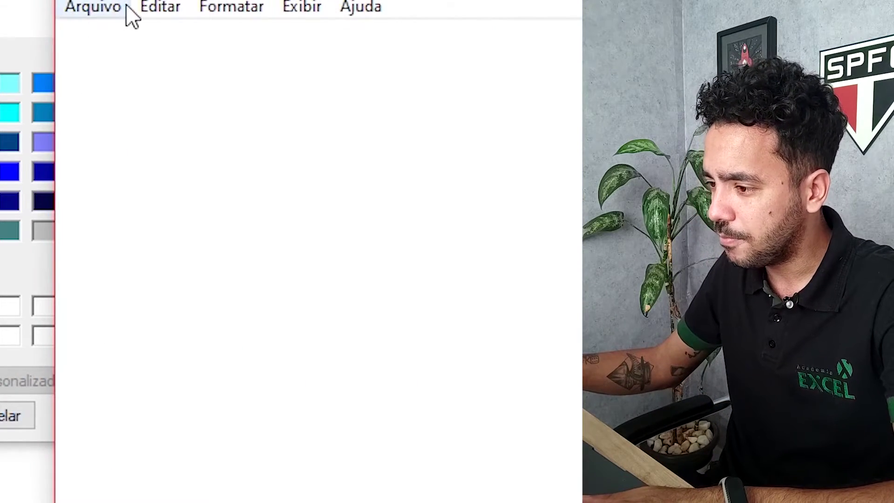
- Note the sampled red in Notepad as "vermelho - 255 23 55", and close Paint's colour editing dialog
drag(158, 1, 497, 2)
text(verme)
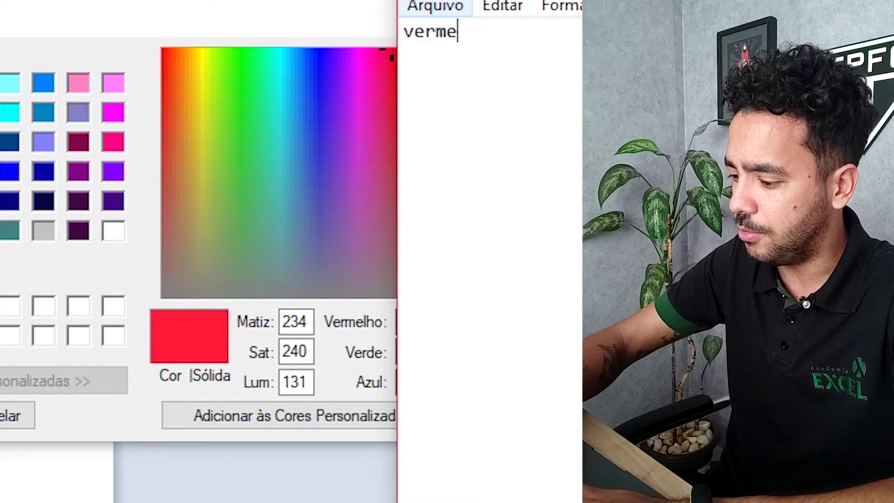
text(lho -)
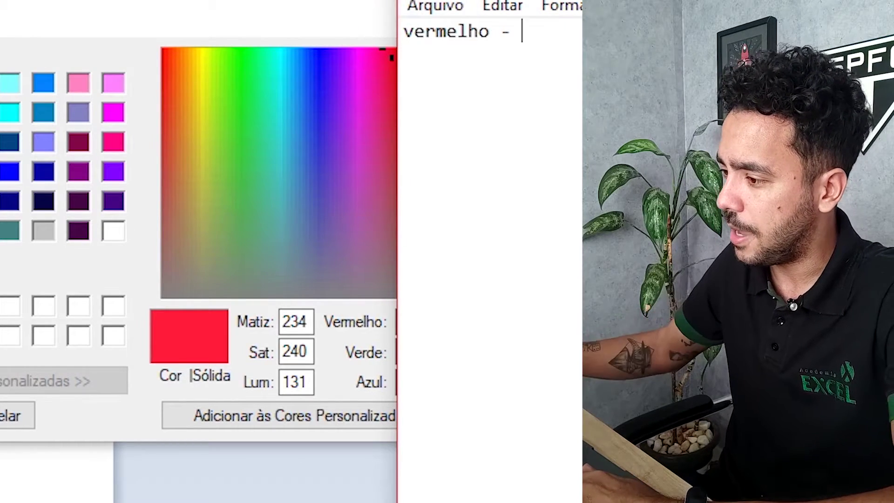
drag(497, 2, 89, 18)
text(255 )
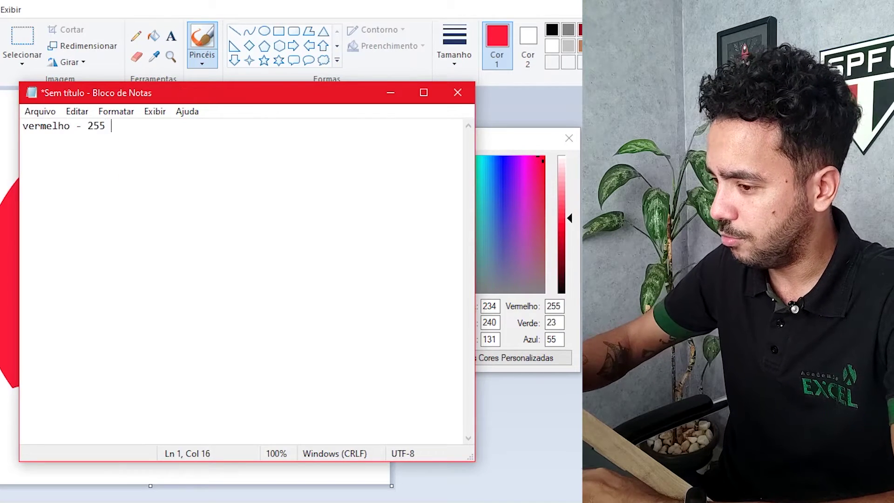
text(23 55)
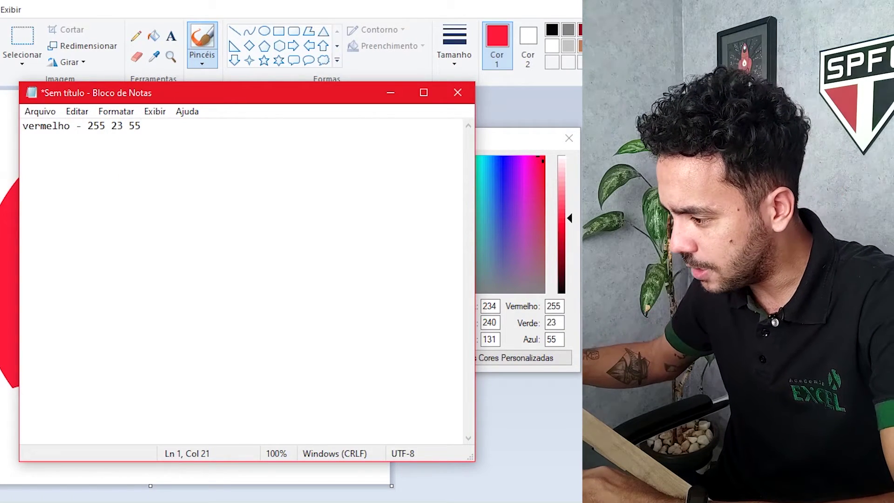
click(552, 322)
key(Tab)
click(574, 135)
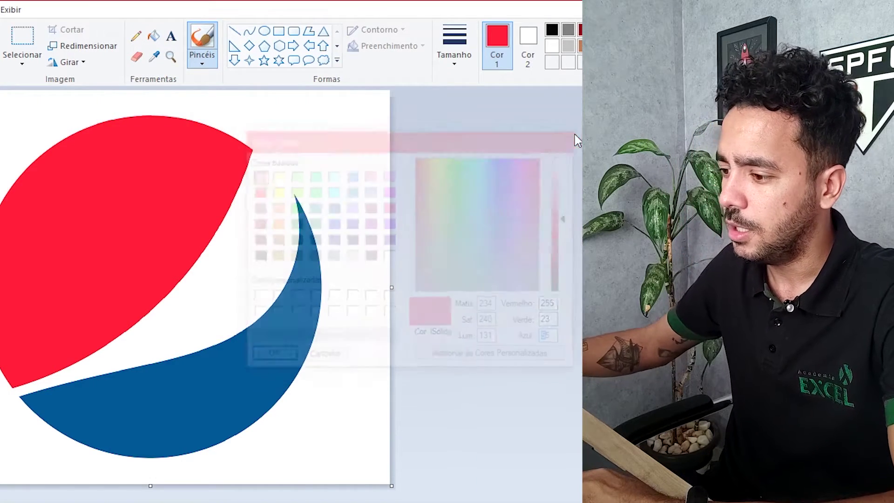
- Sample the blue area of the Pepsi logo with the colour picker and open its colour values
click(150, 58)
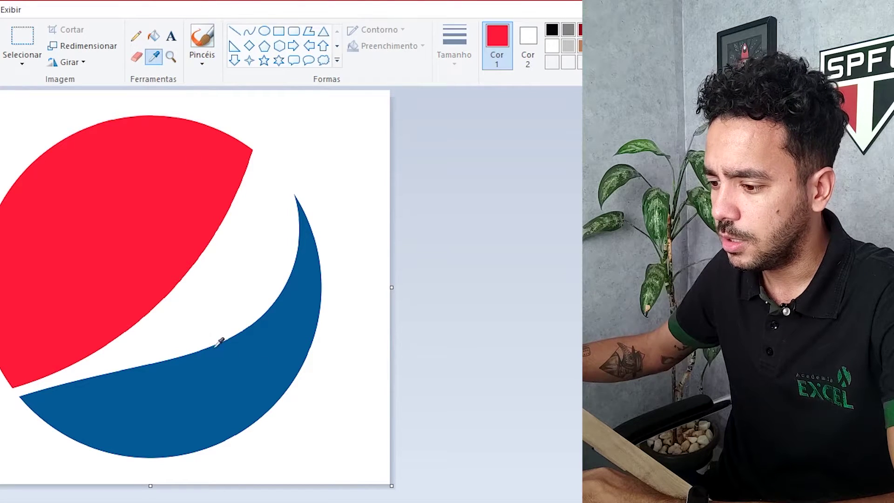
click(209, 385)
click(741, 44)
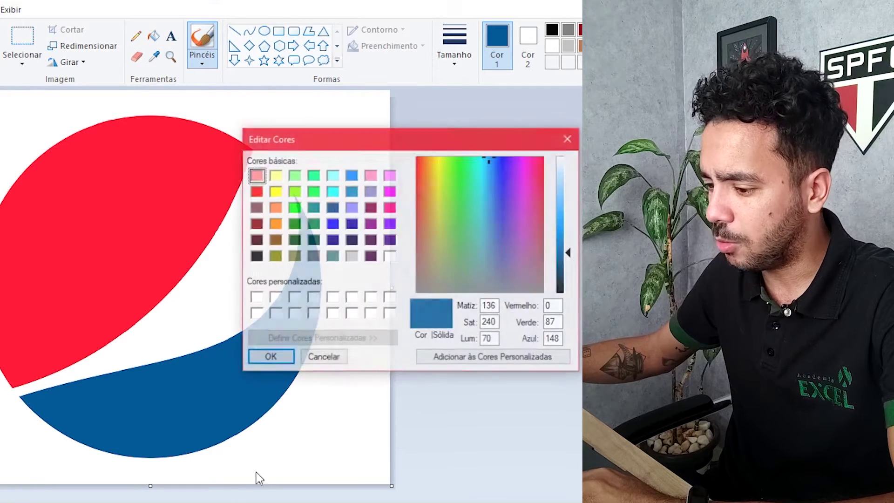
- Add the sampled blue to the Notepad notes on a second line as "azul - 0 87 148"
click(225, 471)
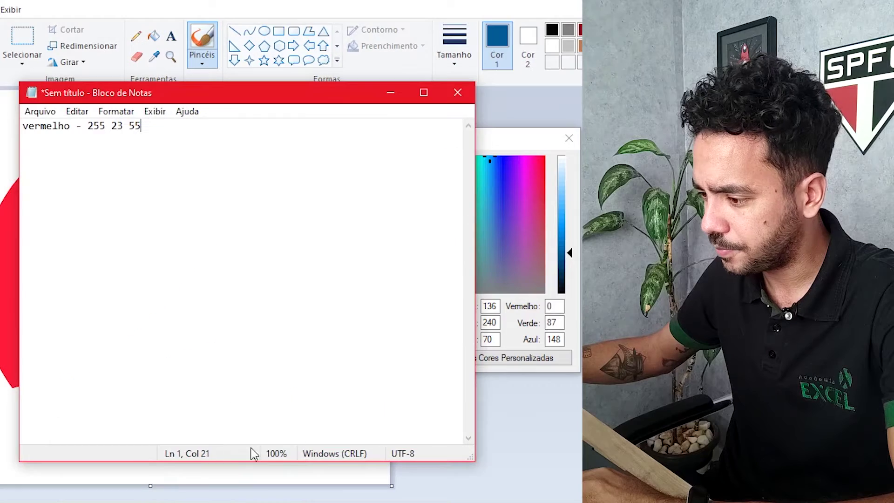
drag(387, 92, 220, 97)
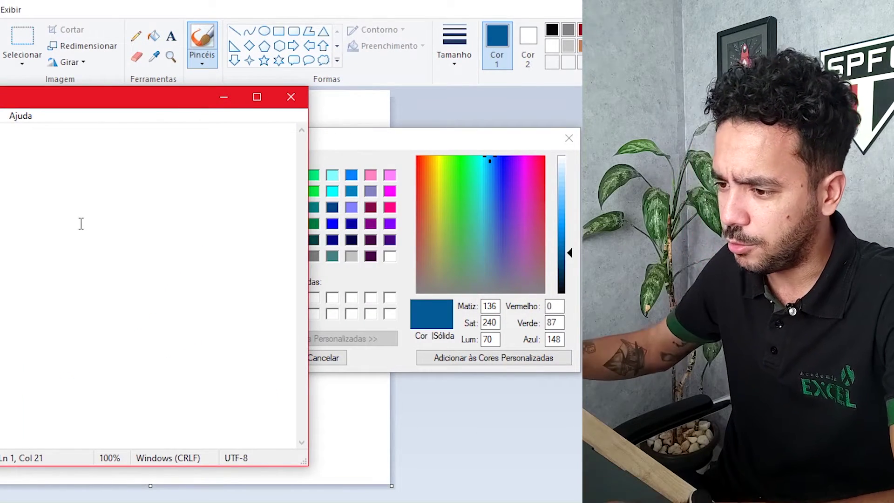
drag(122, 106, 247, 103)
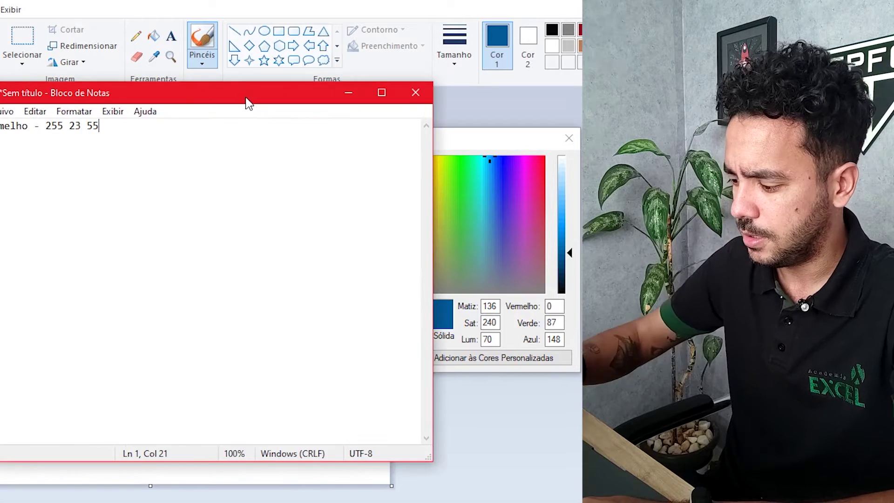
text(Azul - )
text(0 87)
text( 14)
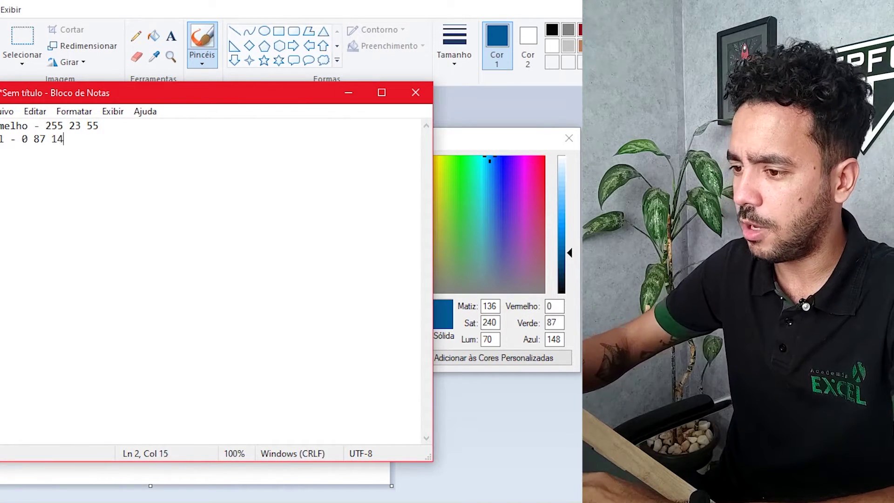
text(8)
click(527, 136)
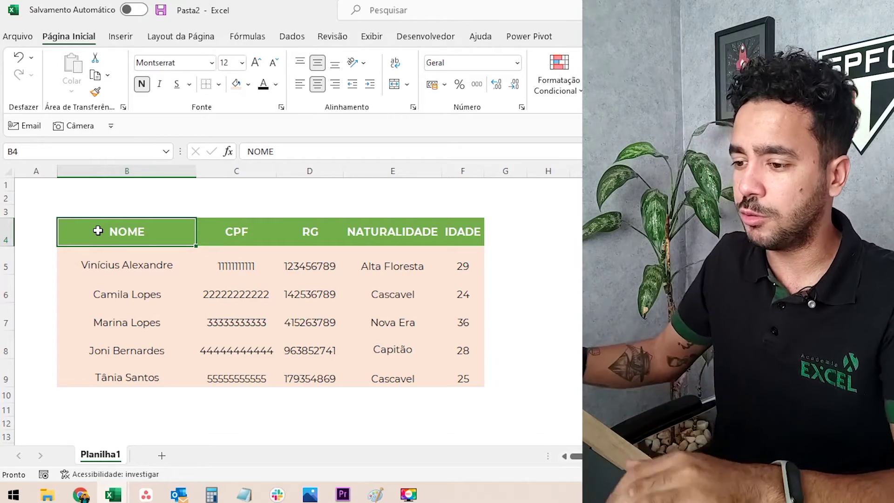
- In Excel, open the custom fill colour settings for the header cells NOME to IDADE, with the Notepad colour notes alongside
drag(322, 230, 466, 232)
click(249, 85)
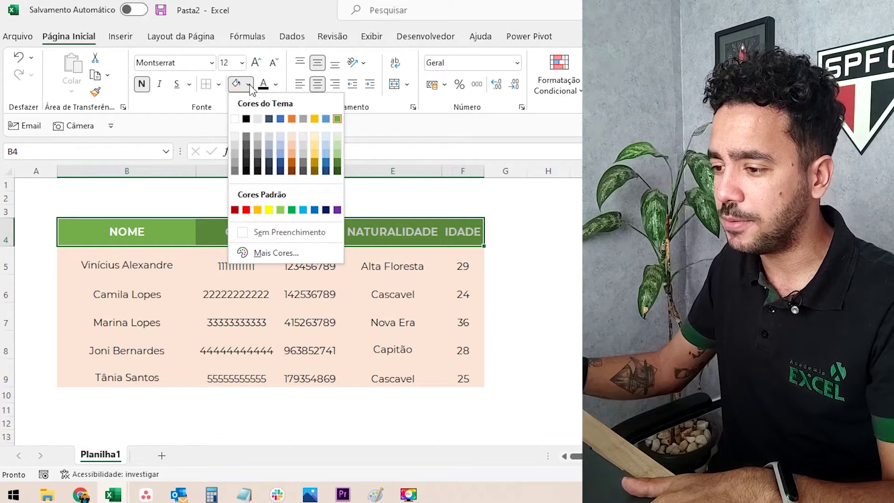
click(275, 253)
drag(326, 173, 135, 165)
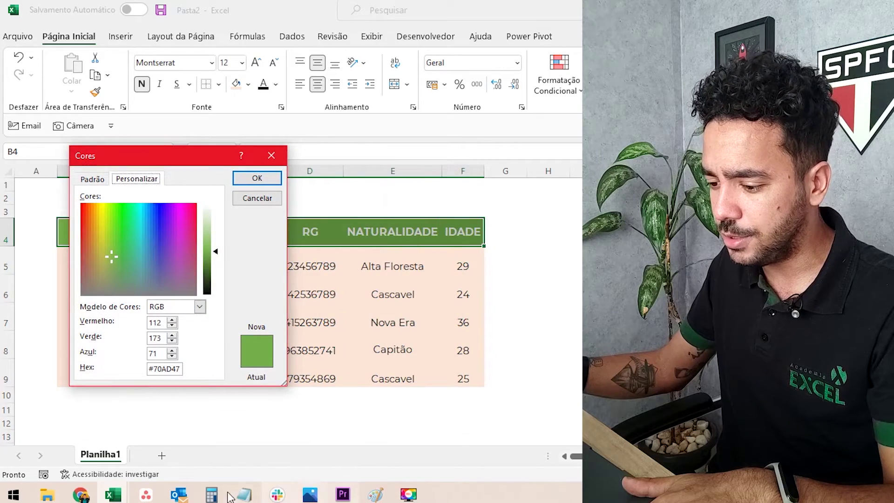
mouse_move(244, 495)
click(314, 459)
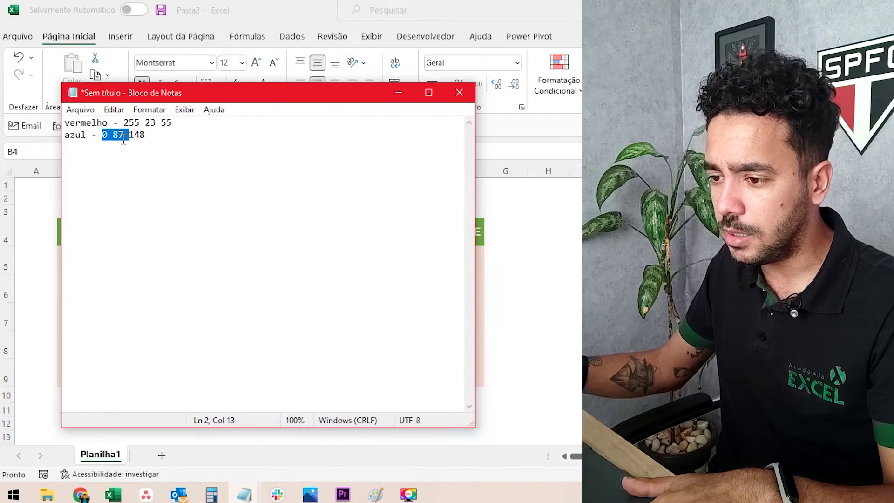
drag(117, 103, 392, 115)
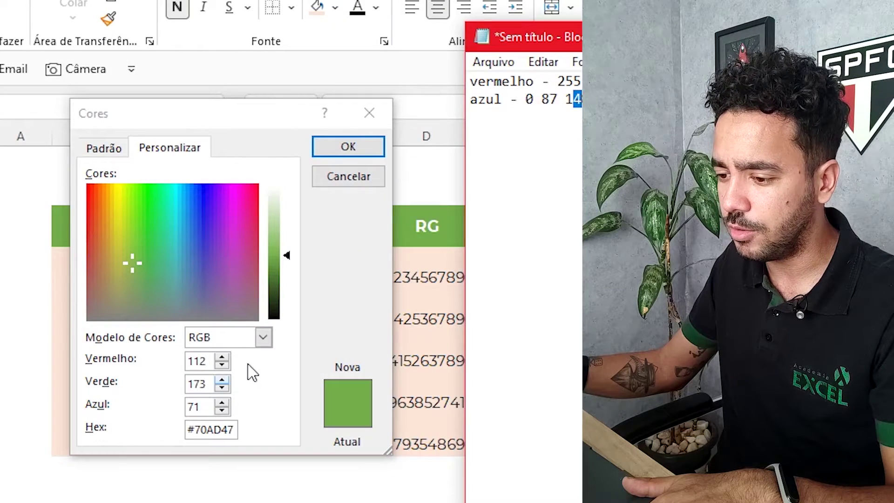
- Fill the selected header cells with the custom blue RGB 0, 87, 148
click(155, 322)
double_click(155, 323)
text(0)
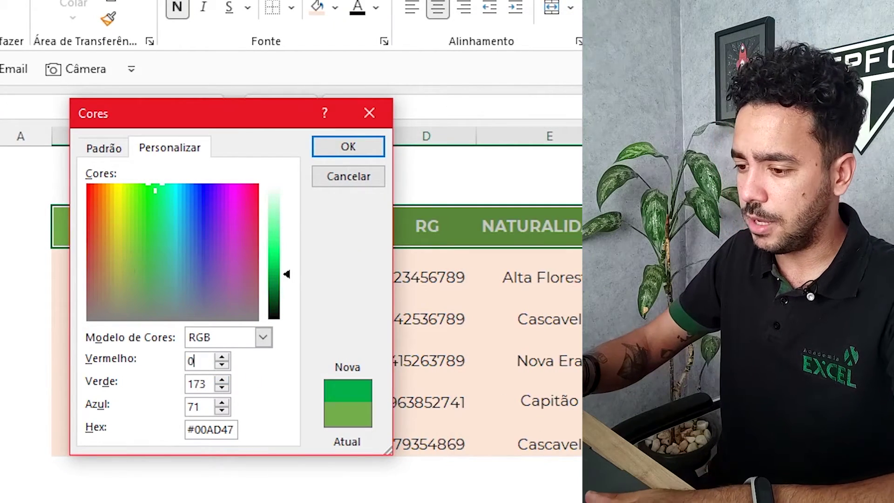
text(87)
key(Tab)
text(148)
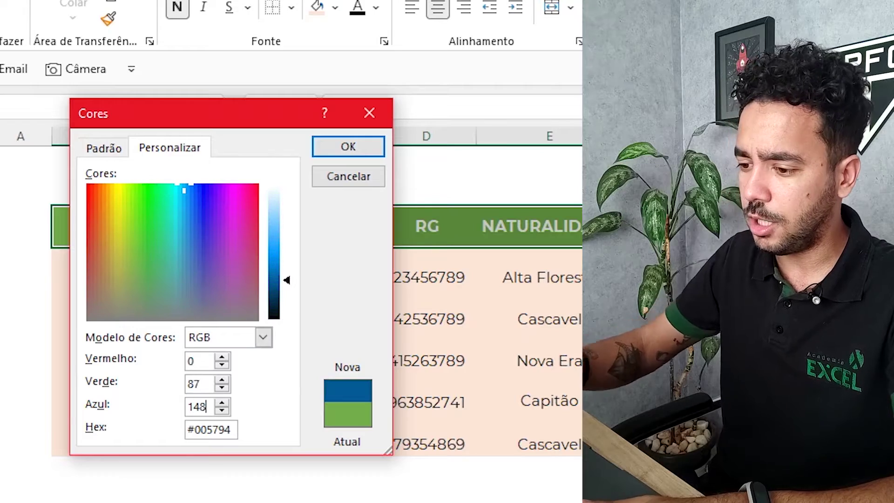
key(Return)
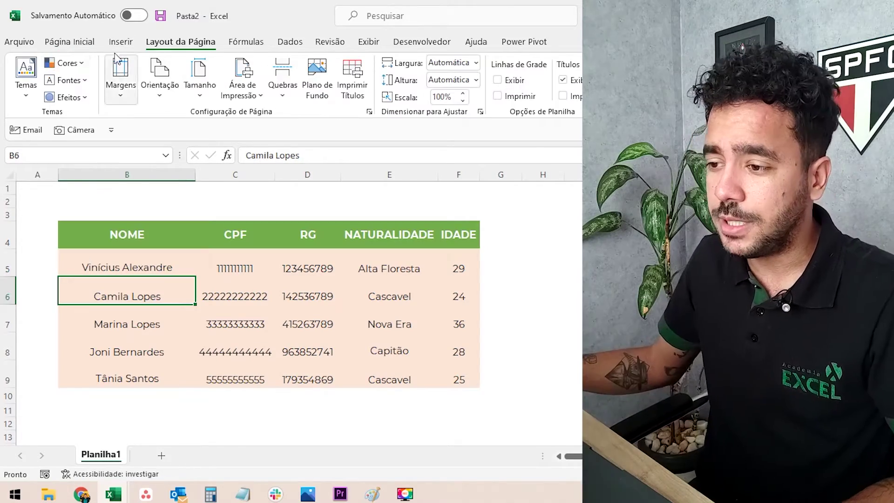
- Start a new custom theme colour set and name it "Pepsi"
click(66, 65)
drag(229, 155, 233, 256)
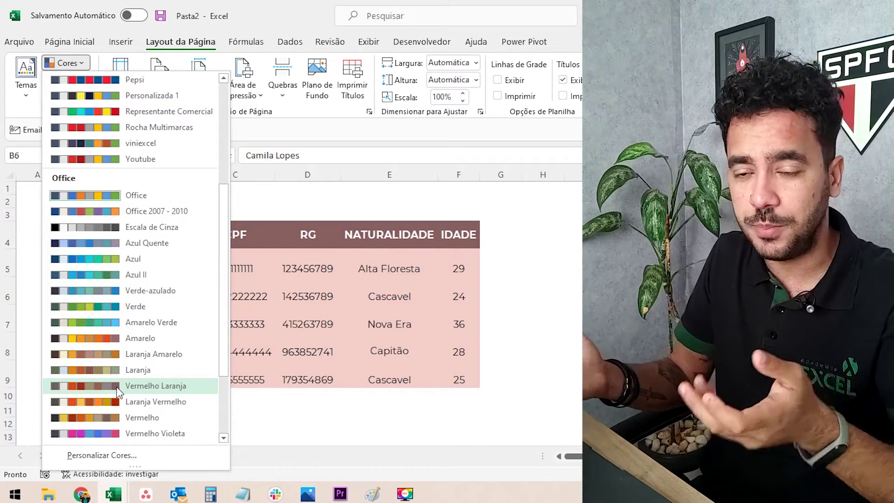
scroll(119, 391, up, 3)
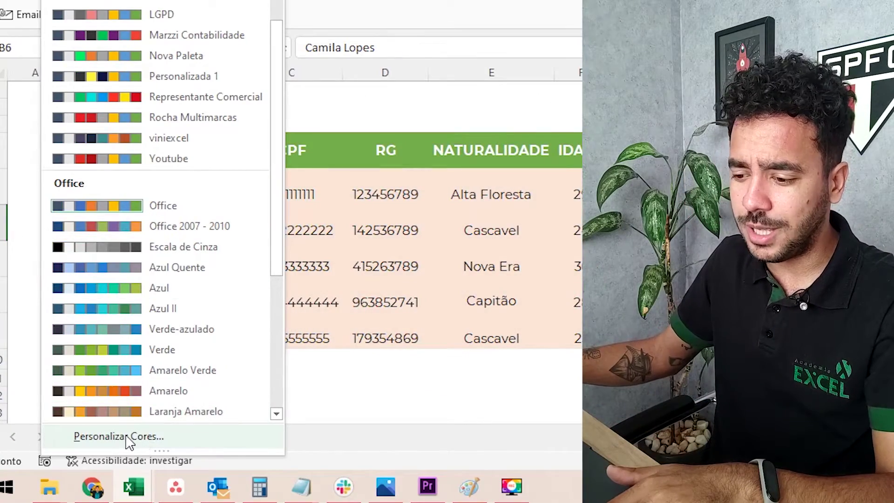
click(136, 438)
drag(493, 2, 337, 0)
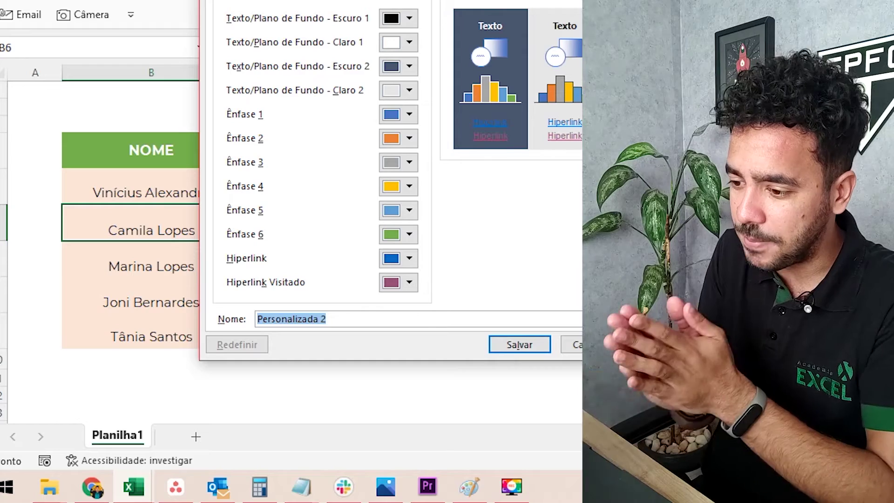
text(Pepsi)
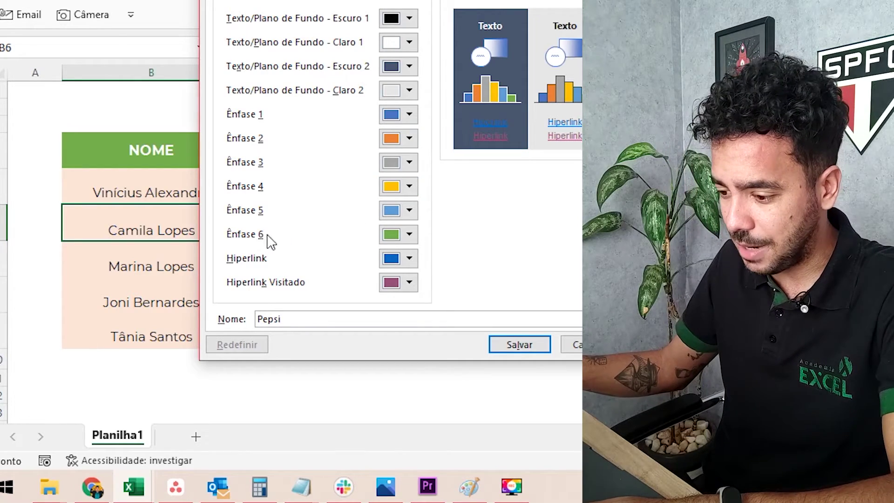
- Set the Ênfase 1 theme colour to the noted red, RGB 255, 23, 55
click(391, 117)
click(392, 121)
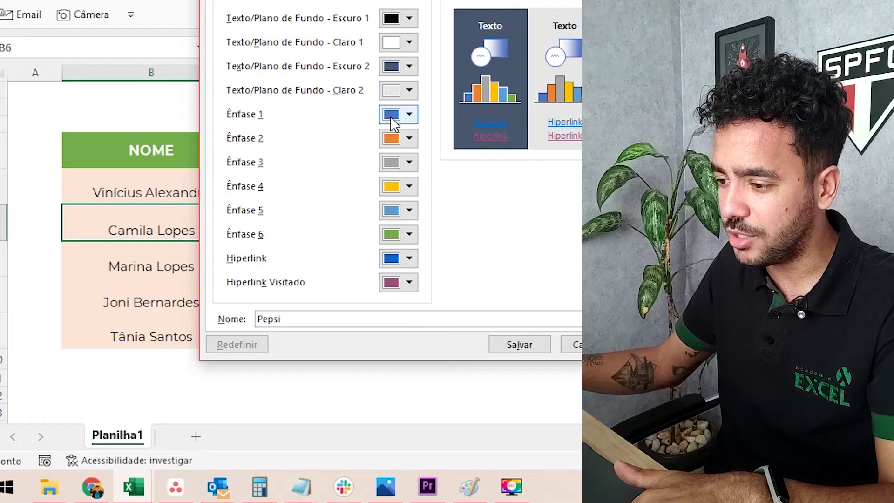
click(394, 122)
click(434, 350)
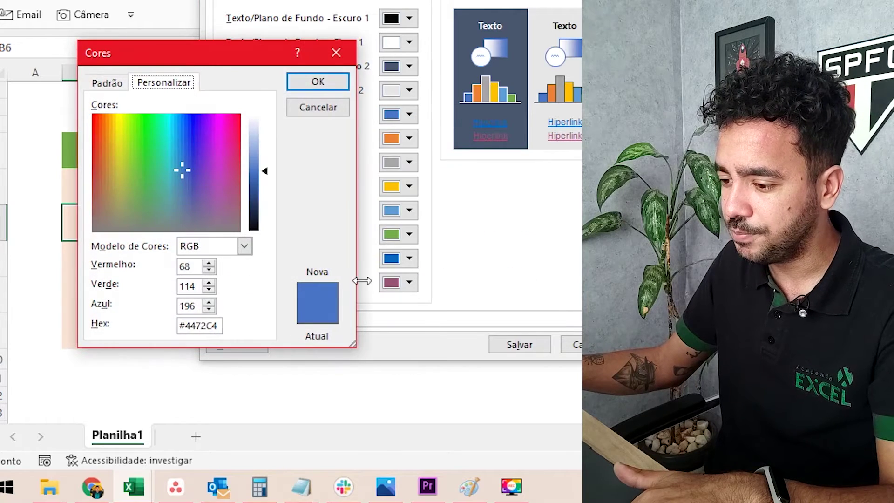
click(301, 486)
click(405, 451)
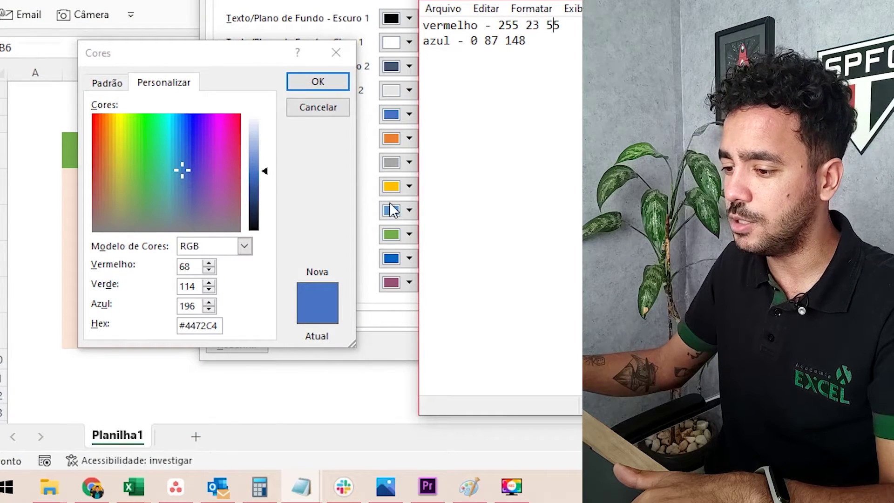
double_click(193, 267)
text(25)
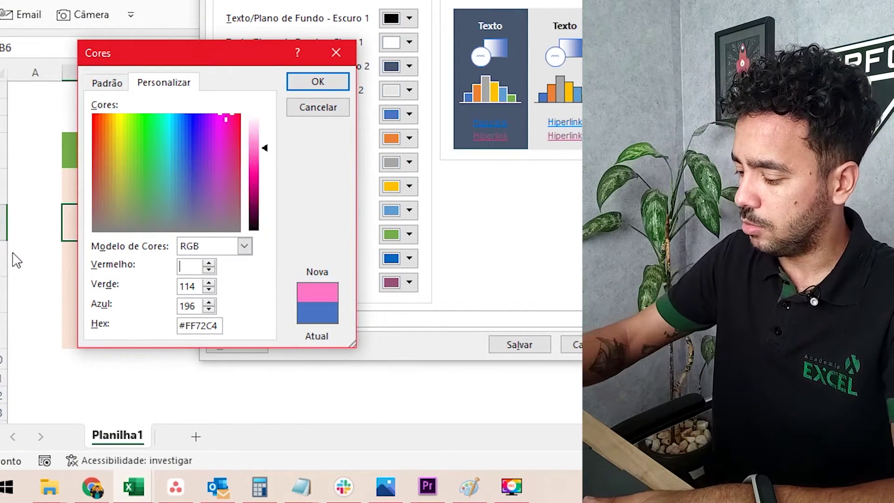
text(5)
key(Tab)
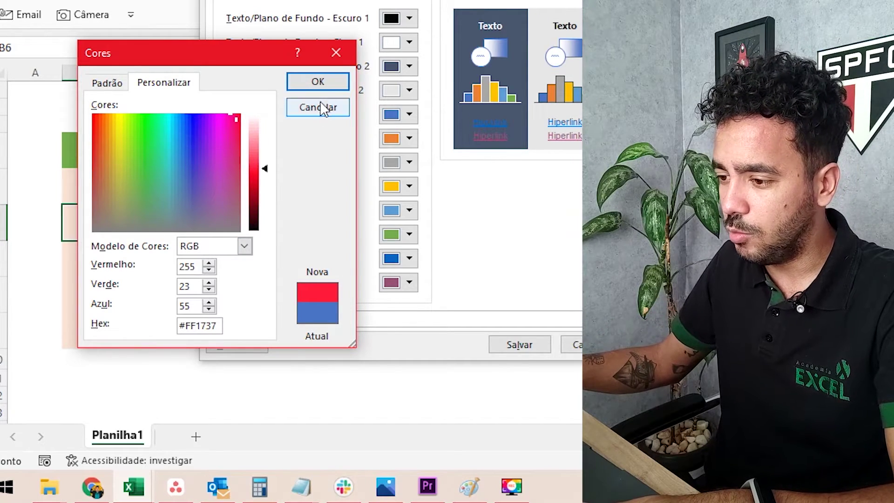
click(314, 81)
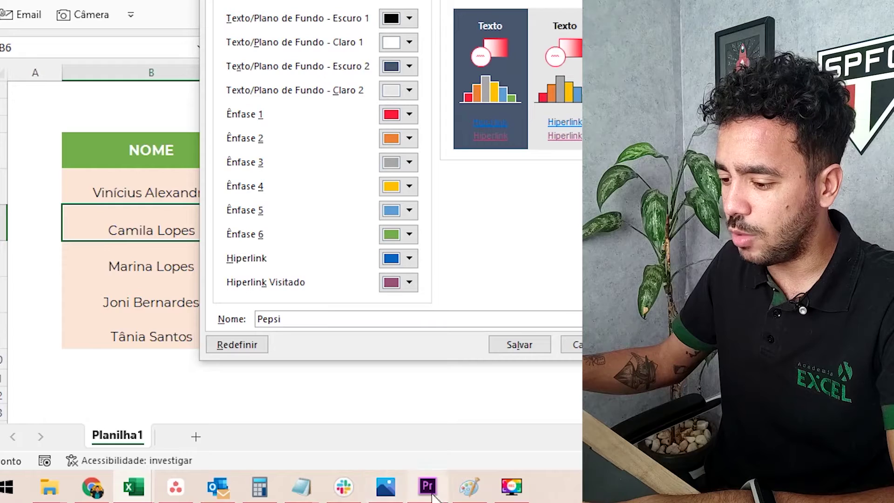
- Set the Ênfase 2 theme colour to the noted blue, RGB 0, 87, 148
mouse_move(305, 484)
click(375, 435)
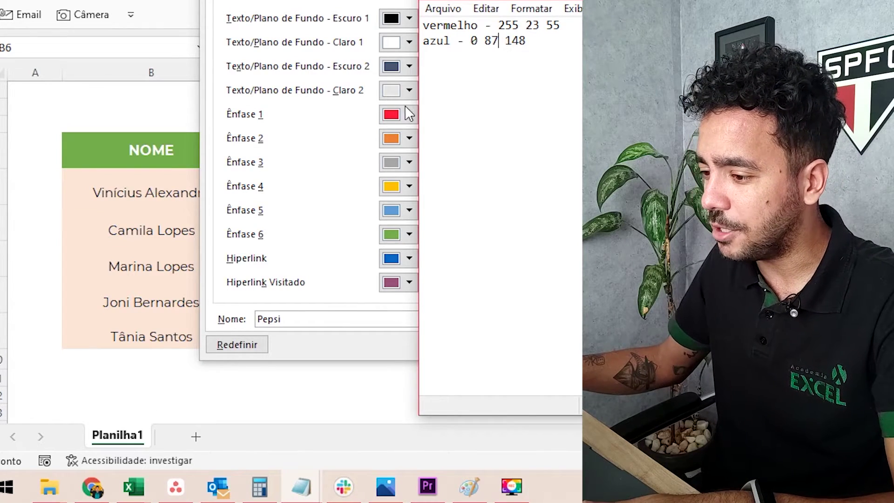
click(389, 138)
click(422, 371)
double_click(189, 267)
text(0)
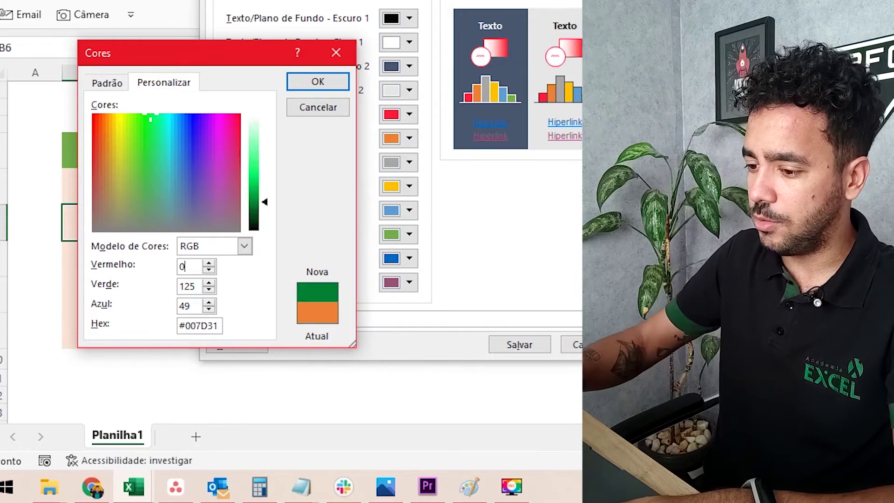
text(87)
key(Tab)
text(148)
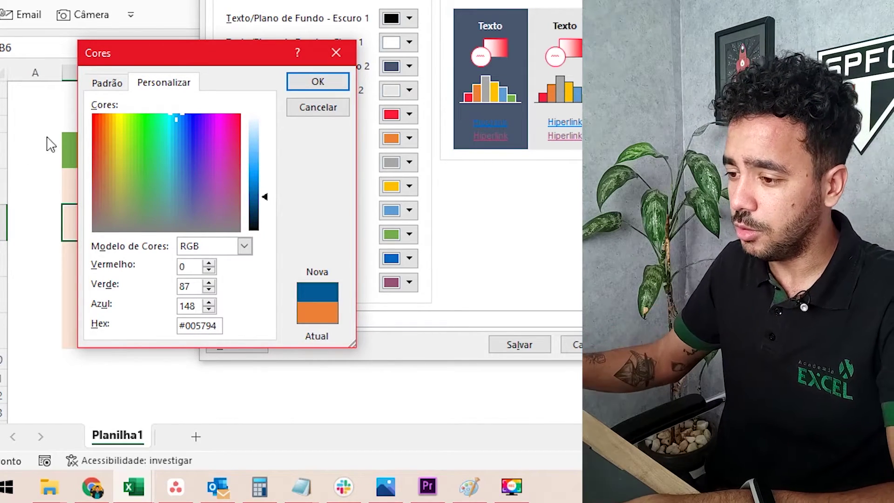
click(317, 84)
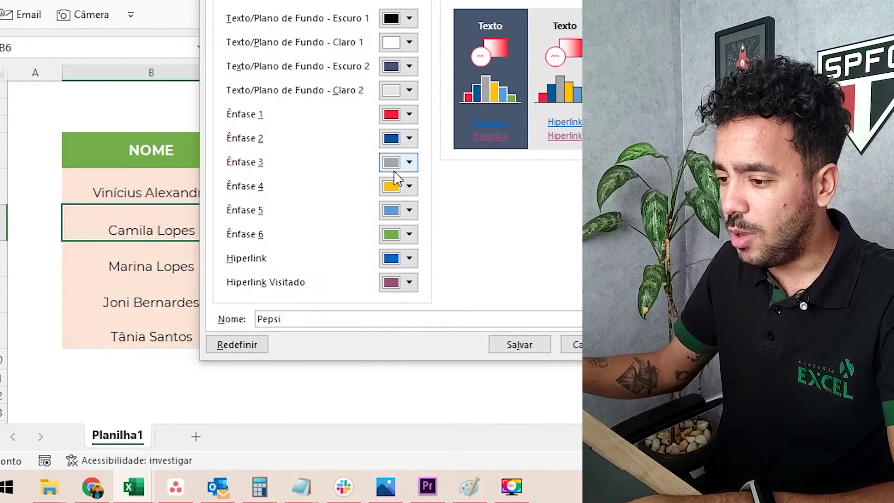
- Assign the recent red to Ênfase 3 and 5 and the recent blue to Ênfase 4 and 6, and save the Pepsi colour set
click(398, 163)
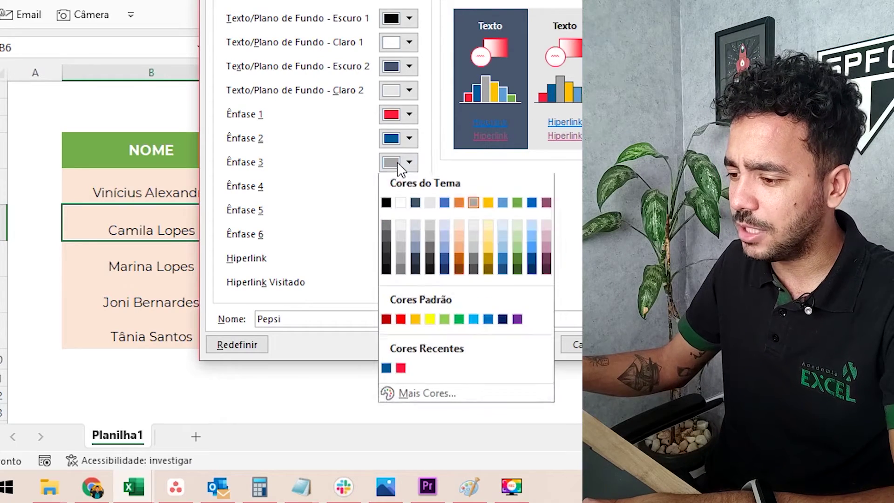
click(400, 371)
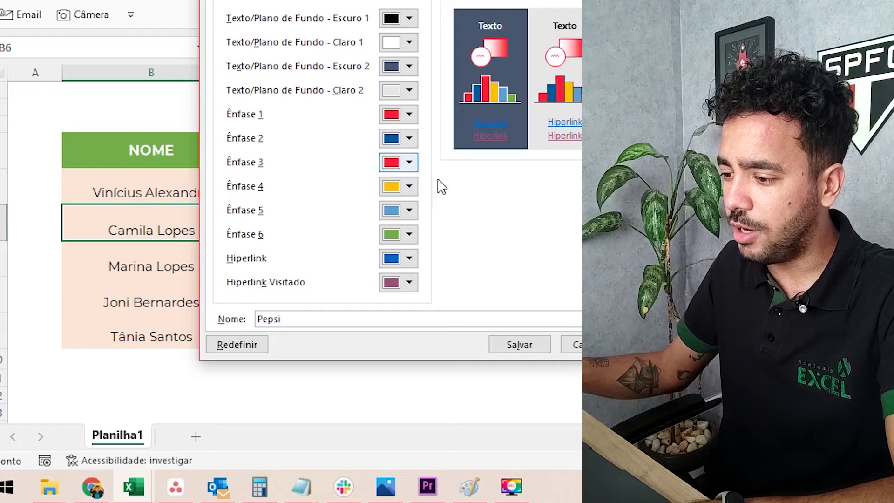
click(409, 186)
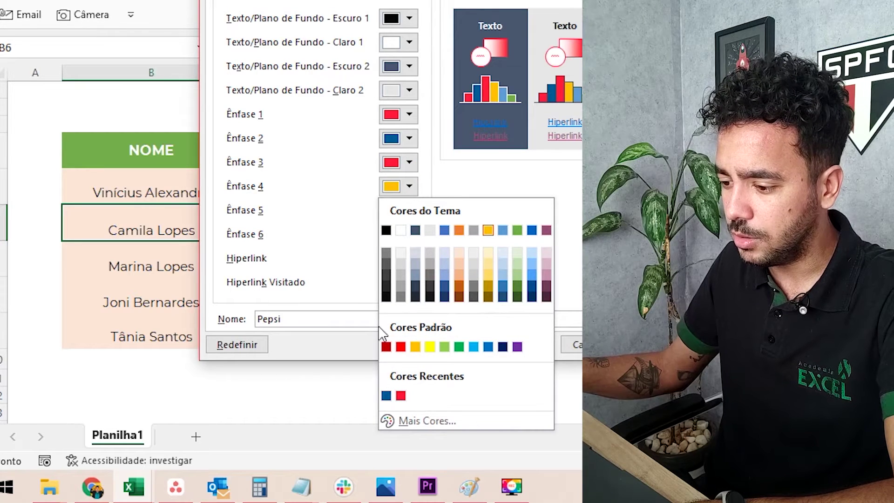
click(387, 396)
click(394, 210)
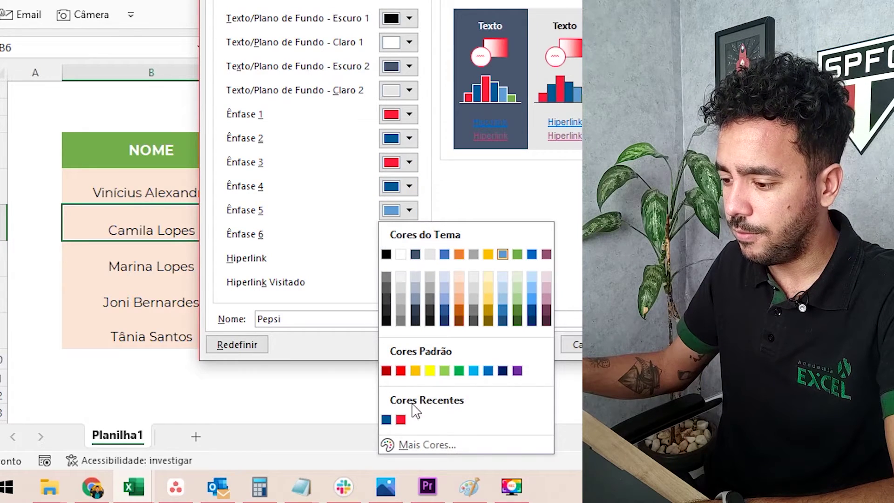
click(401, 419)
click(409, 234)
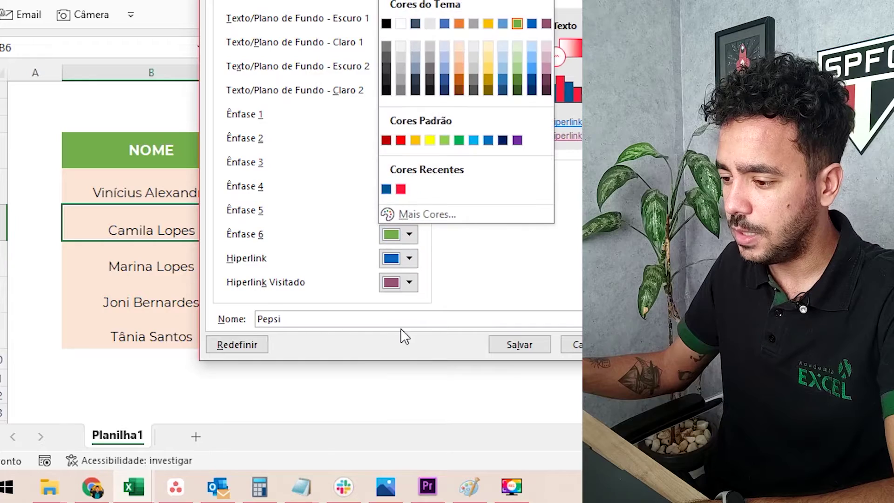
click(387, 189)
click(520, 345)
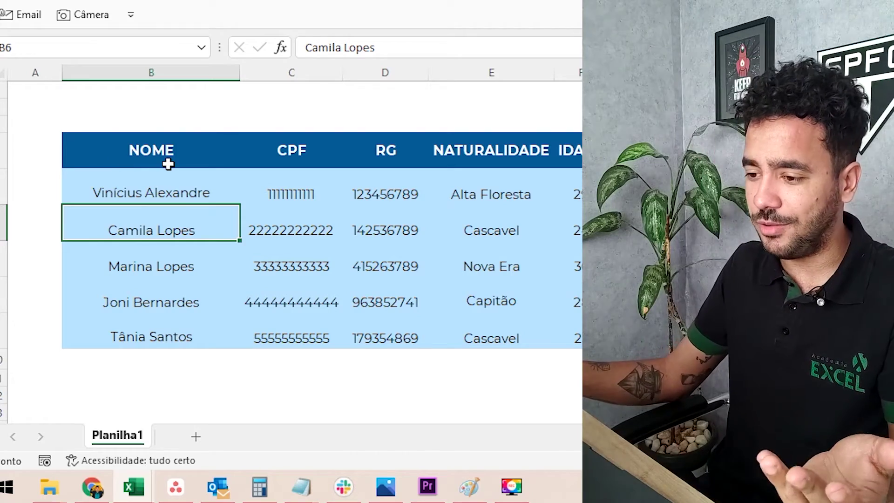
drag(118, 157, 537, 336)
drag(146, 151, 578, 150)
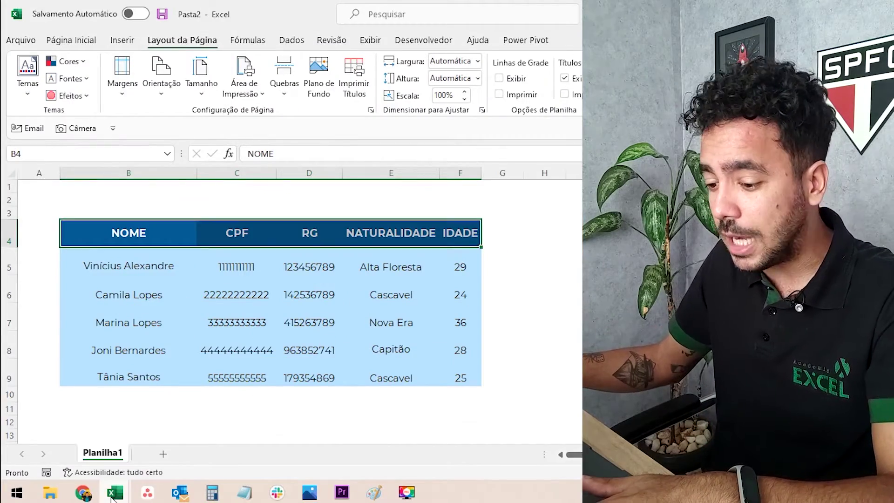
- Switch to the Rocha Multimarcas workbook and apply the Pepsi theme colours to it
click(501, 434)
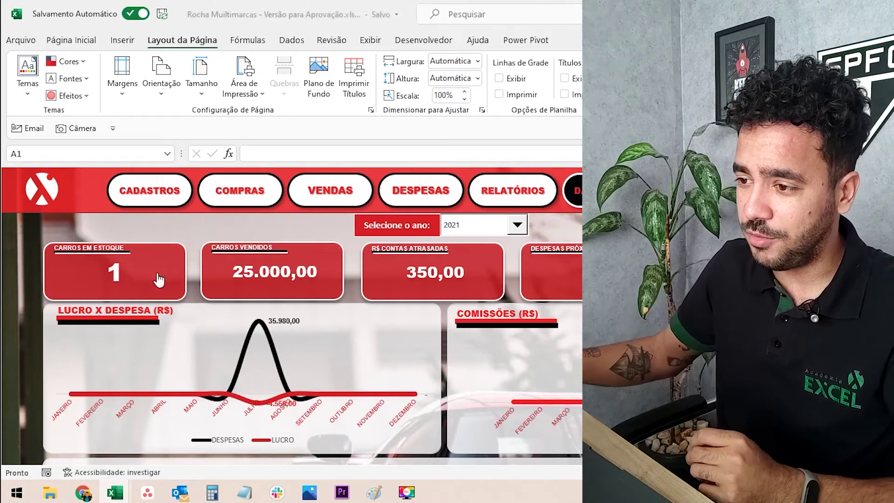
click(65, 61)
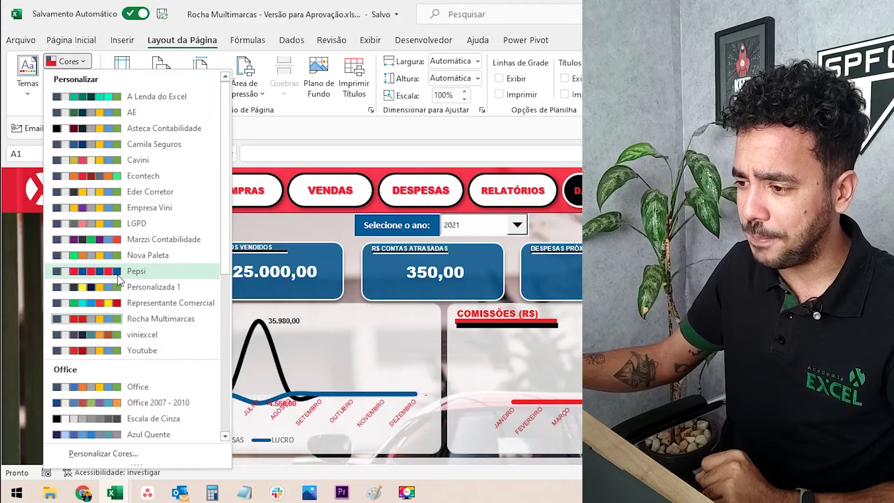
click(118, 275)
scroll(155, 380, down, 1)
scroll(155, 379, up, 1)
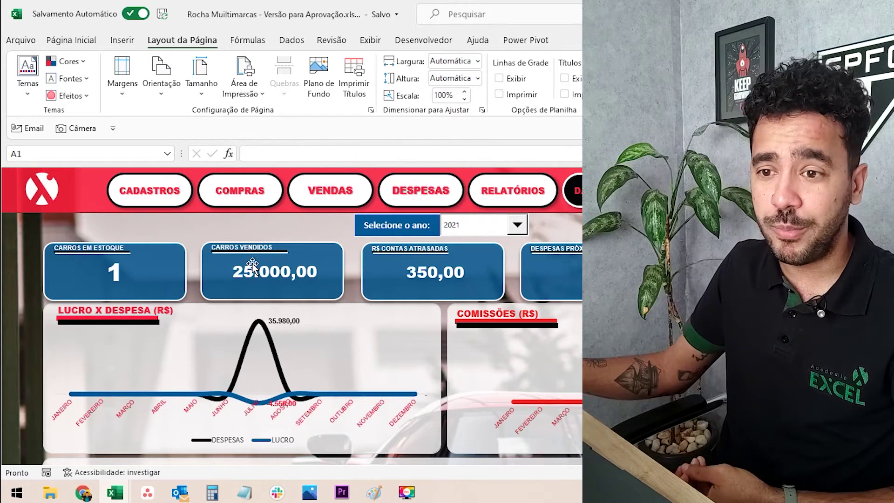
- Go through the workbook's CADASTROS, COMPRAS and VENDAS screens to check how the new theme colours are applied
click(169, 200)
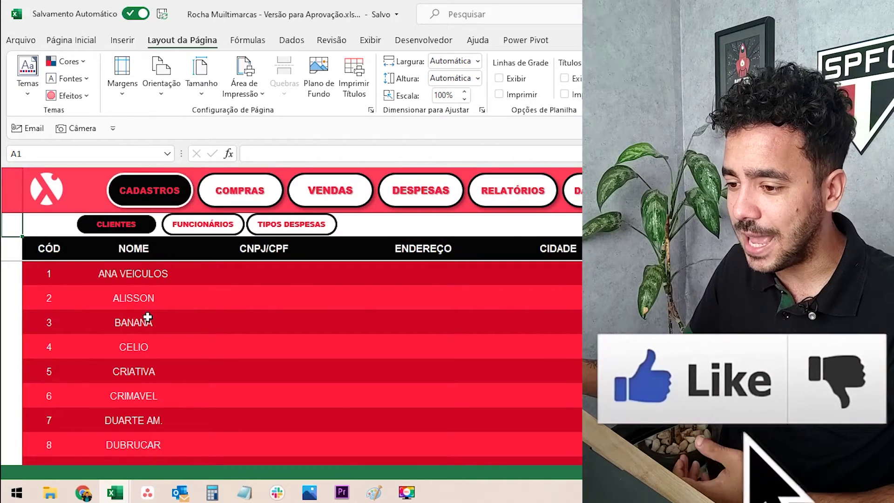
click(110, 319)
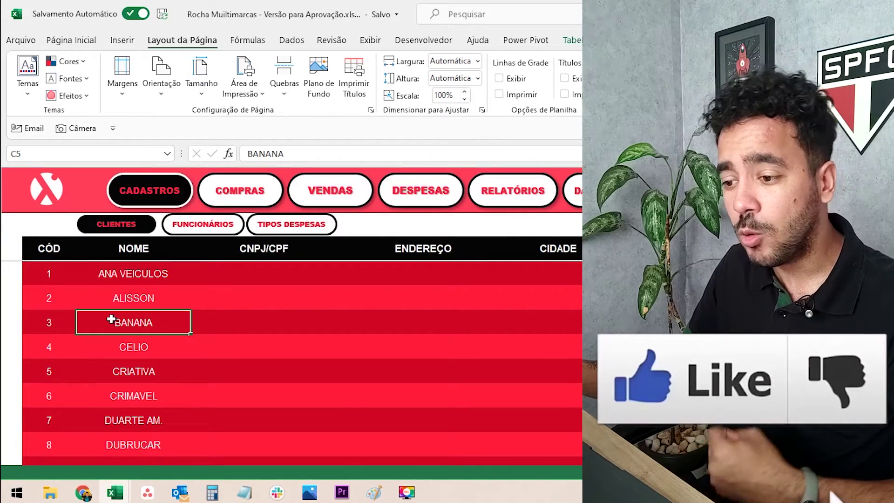
click(260, 223)
click(253, 190)
click(314, 196)
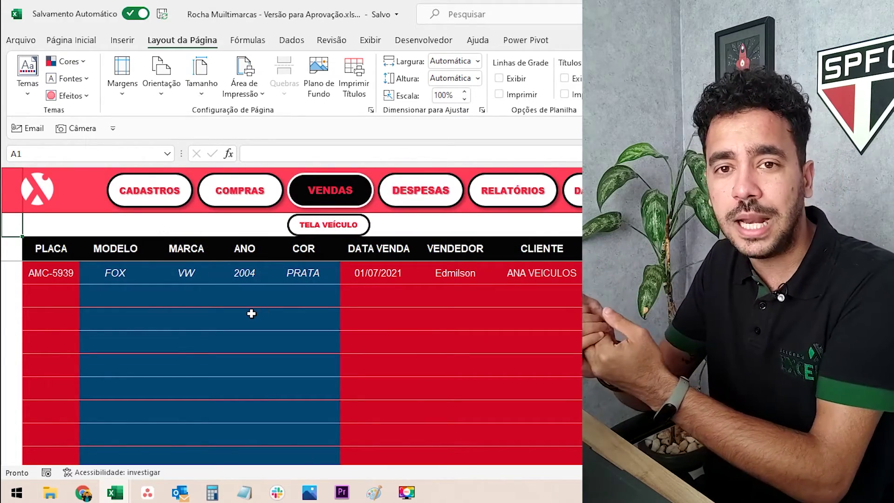
- Examine the theme colours offered as cell fill for the first PLACA entry on the VENDAS sheet, leaving the fill as it is
click(71, 41)
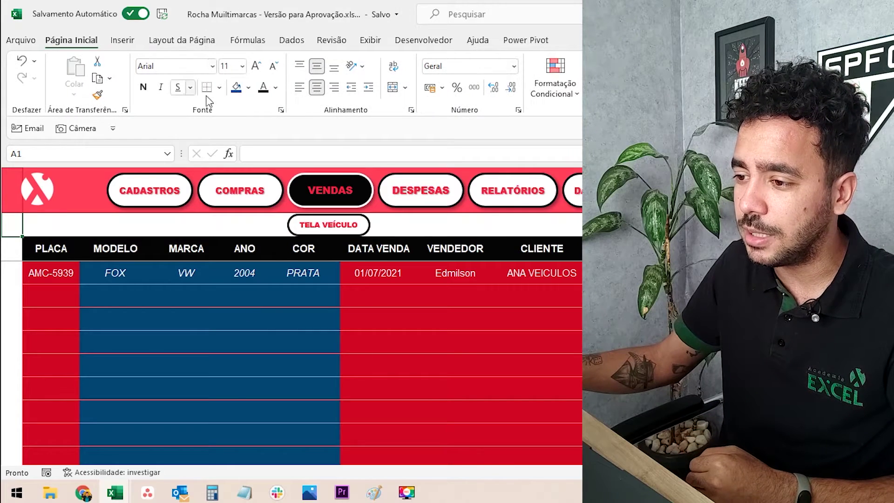
click(248, 88)
click(172, 324)
click(53, 273)
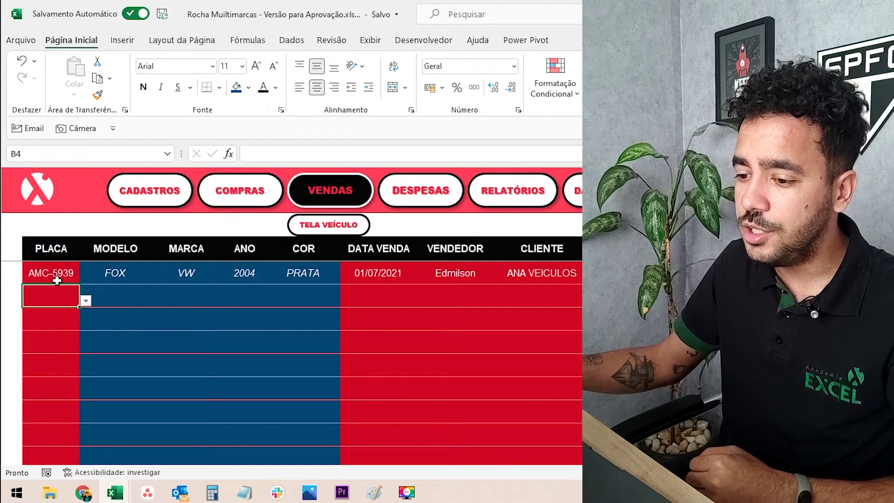
click(248, 88)
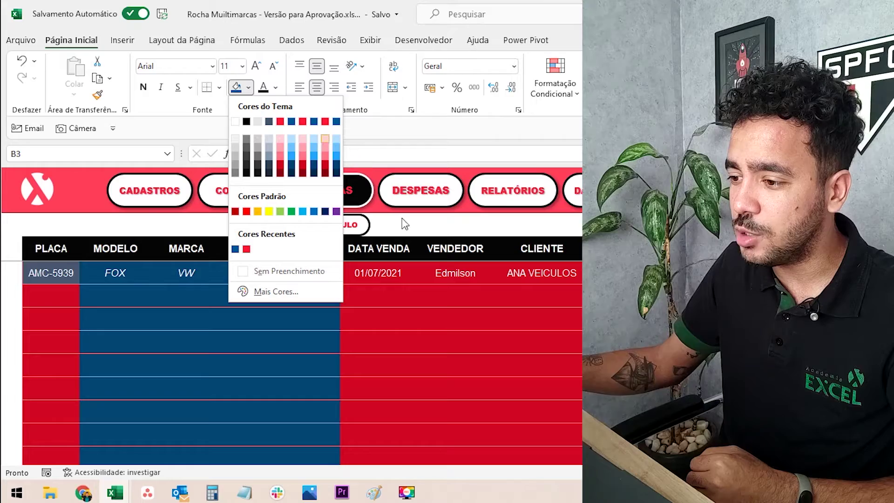
click(93, 291)
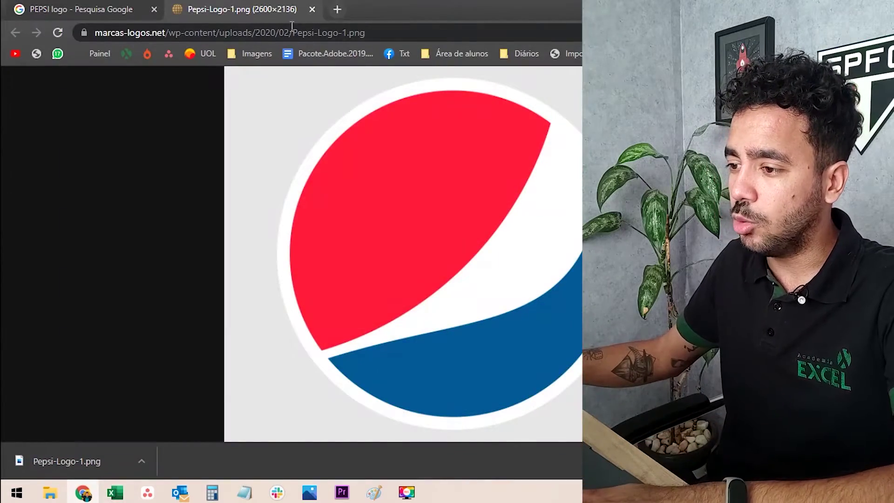
- In the browser, open color.adobe.com/pt/explore and browse the colour palettes shown there
click(294, 37)
text(color.)
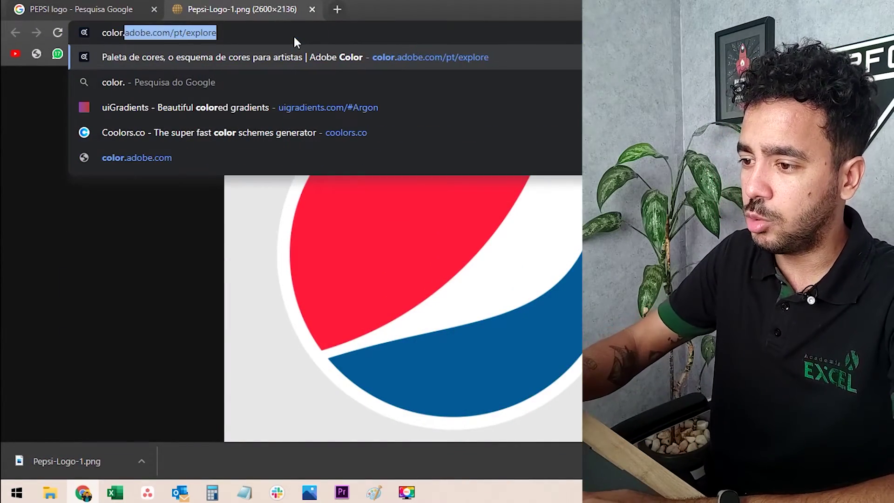
key(Return)
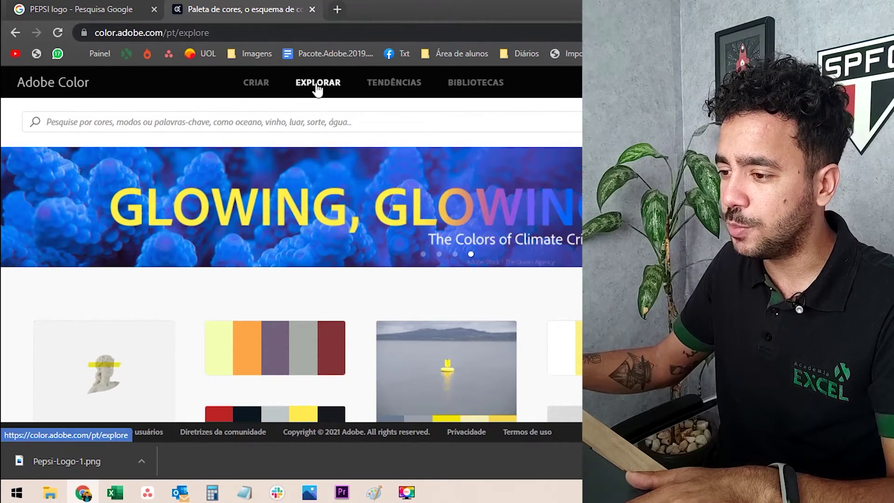
scroll(290, 269, down, 3)
scroll(252, 269, down, 10)
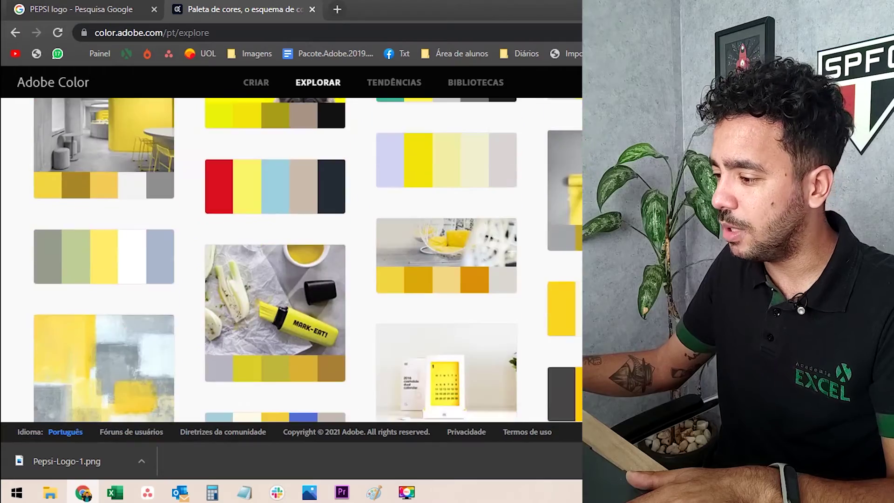
scroll(451, 277, up, 6)
scroll(451, 277, up, 7)
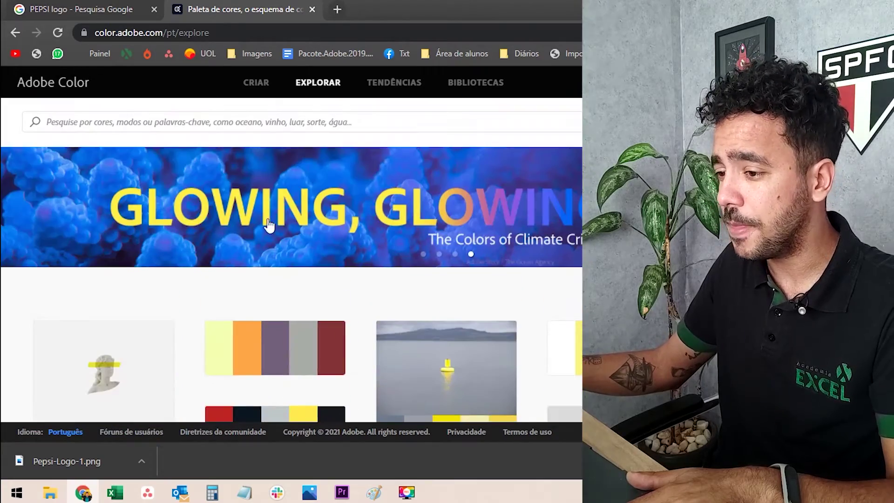
- Search the Adobe Color palettes for "azul" and look through the matching palettes
click(194, 119)
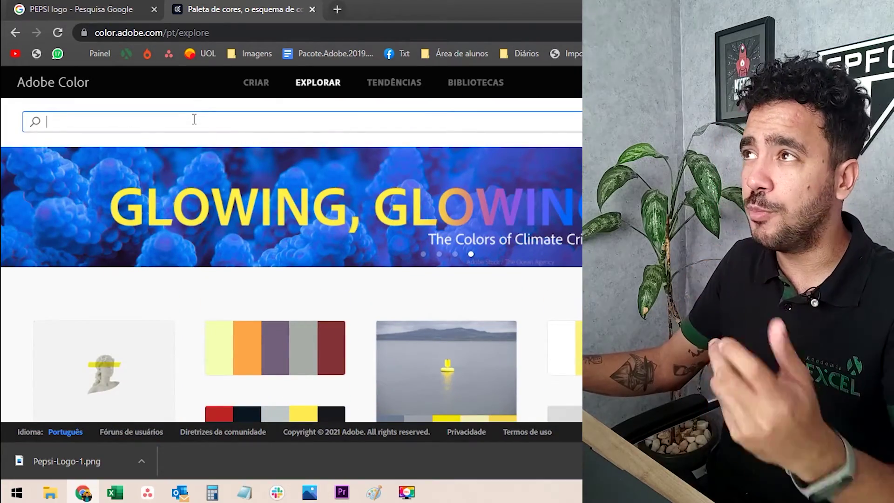
text(azul)
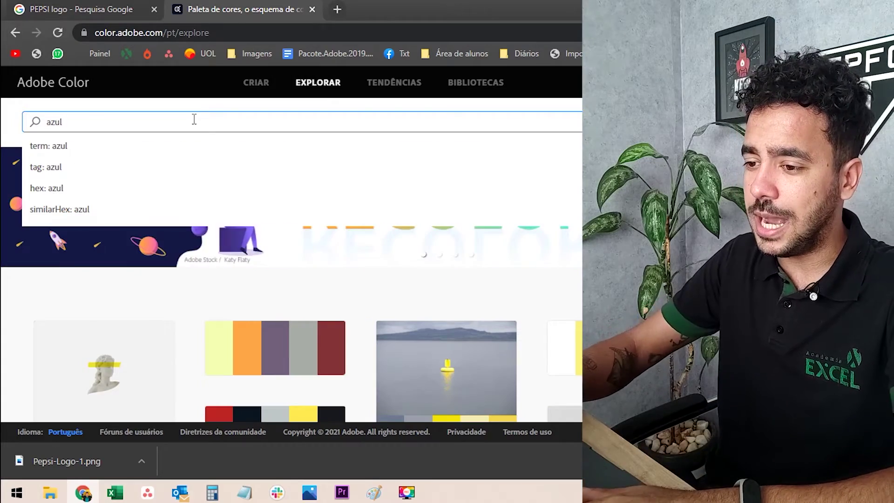
key(Return)
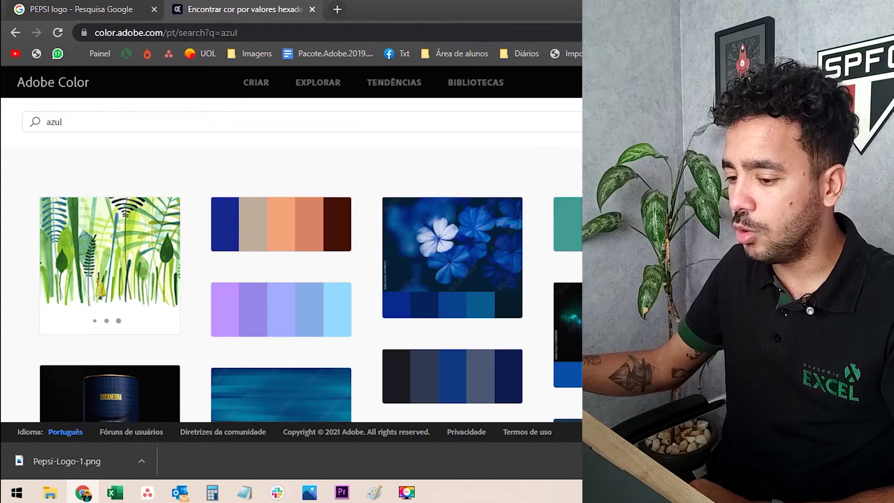
scroll(496, 337, down, 5)
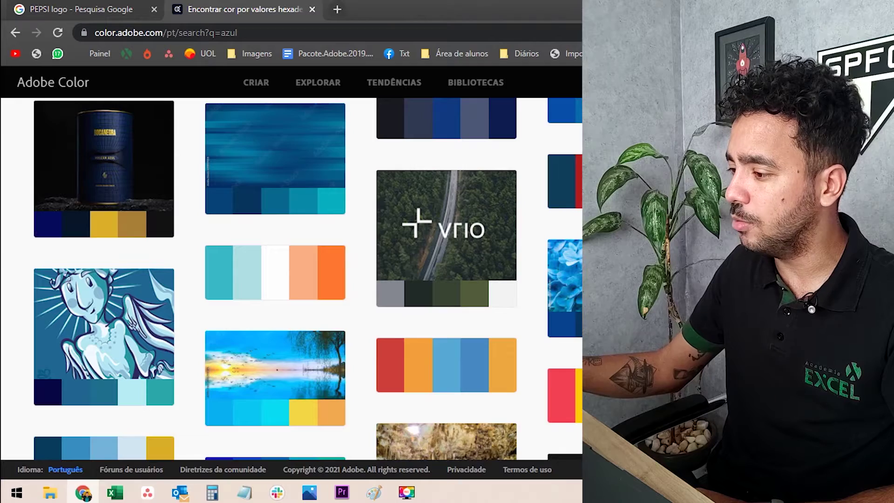
- Find and open the red, orange and blue palette "Azul e laranja" among the "azul" search results
scroll(444, 240, down, 5)
scroll(444, 240, up, 2)
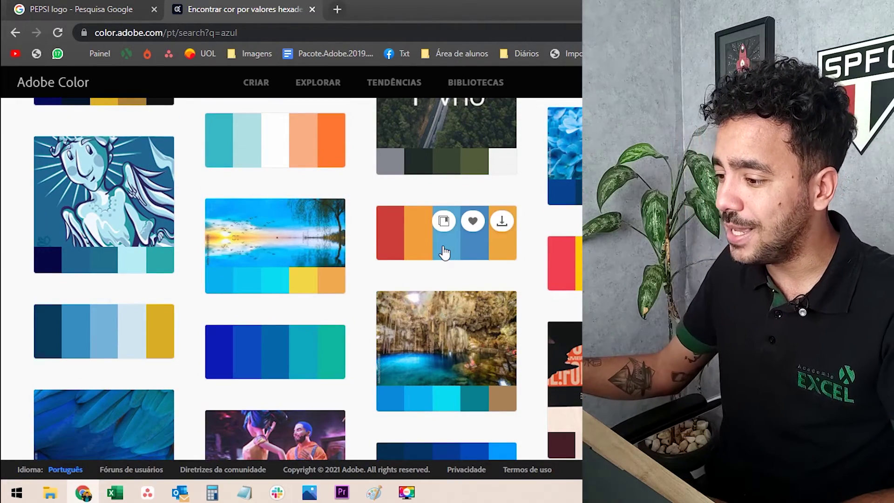
click(445, 253)
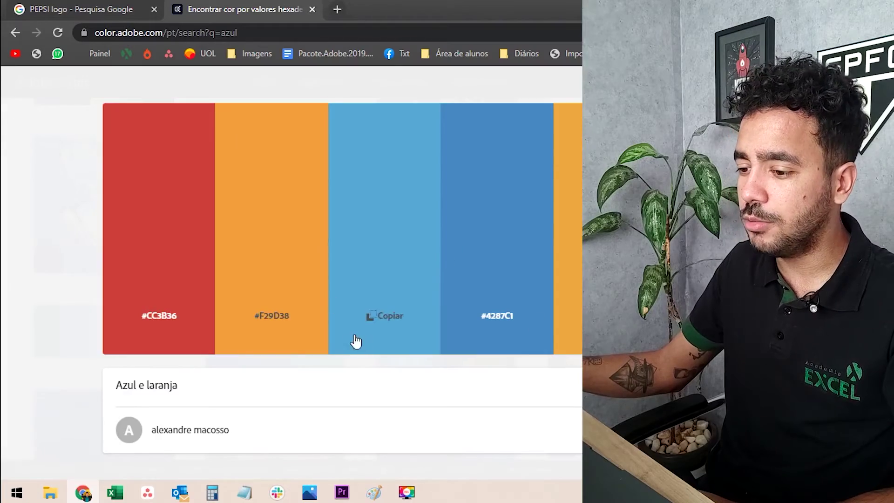
- Switch to the Pasta2 workbook in Excel and start a new custom theme colour set named "Layout Novo"
click(115, 492)
click(643, 438)
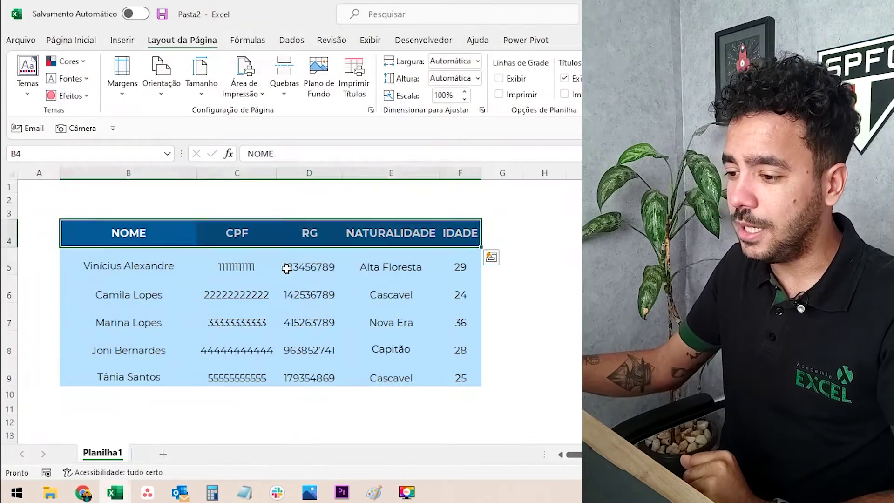
click(286, 266)
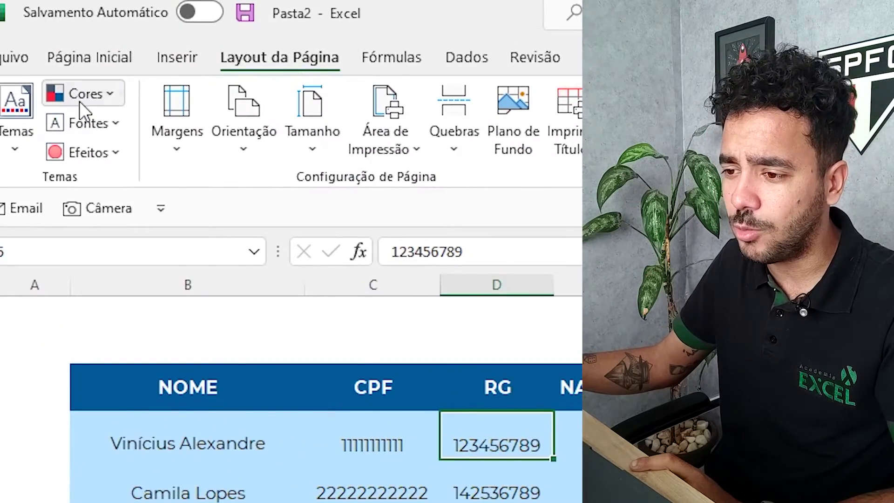
click(79, 98)
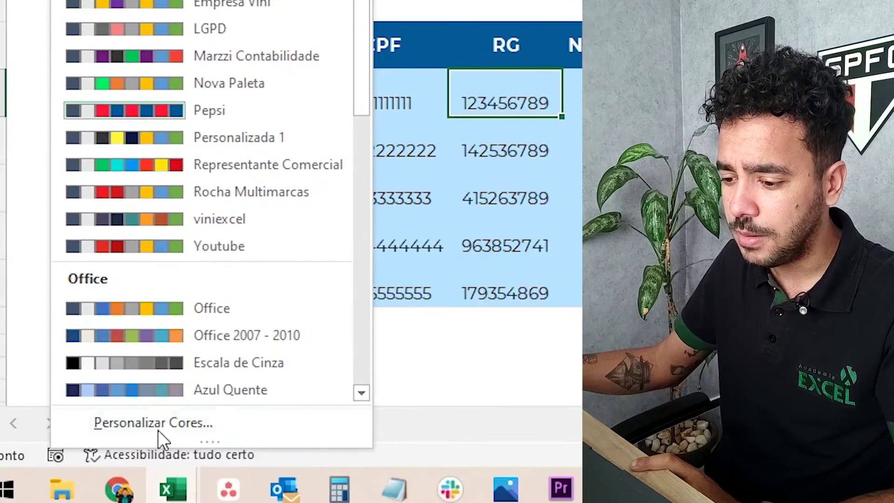
click(158, 429)
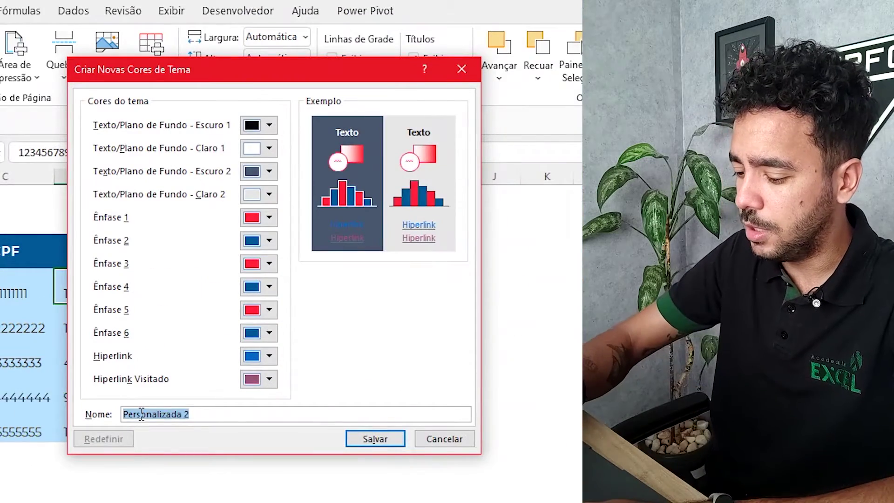
text(Layout Novo)
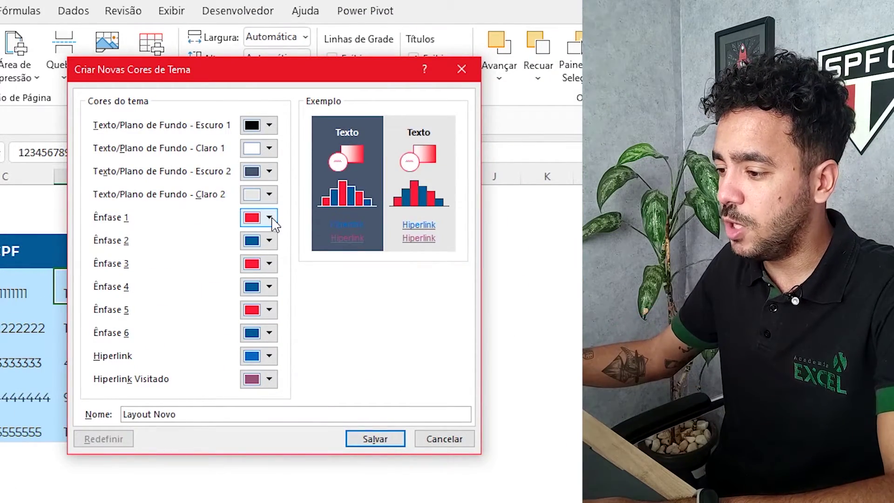
- Set the Ênfase 1 theme colour to the palette's red, hex #CC3B36
click(272, 219)
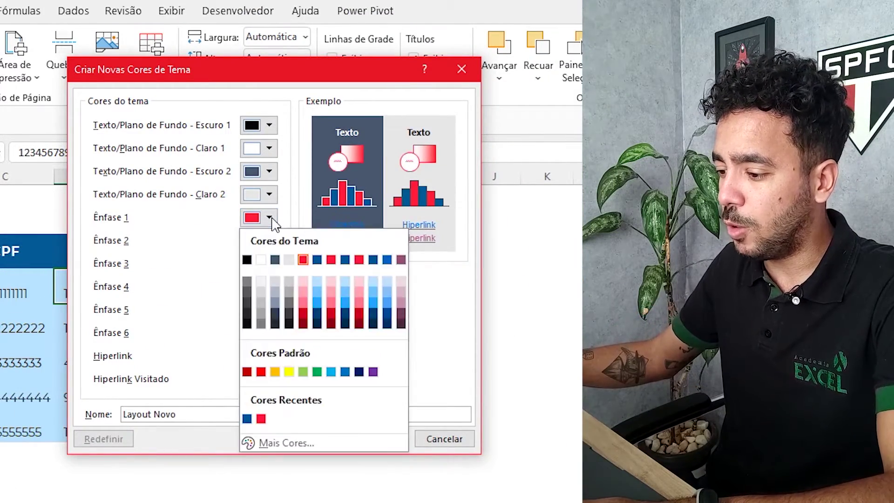
click(281, 443)
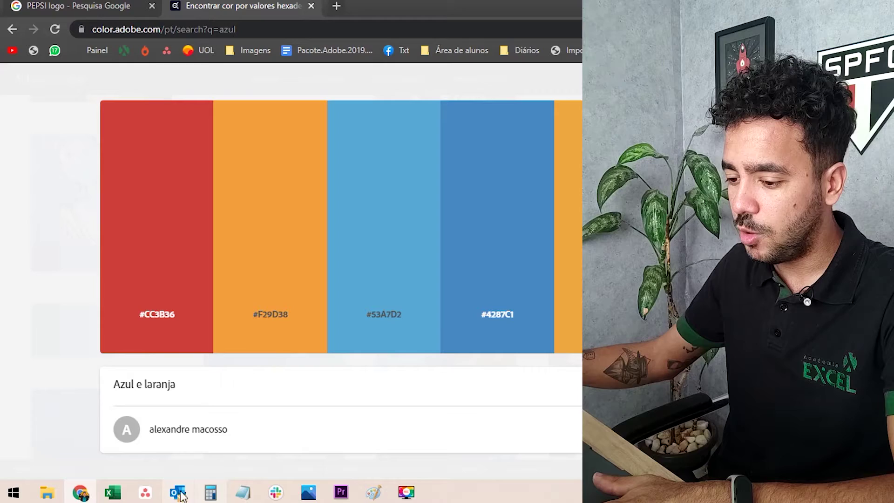
click(113, 492)
click(357, 438)
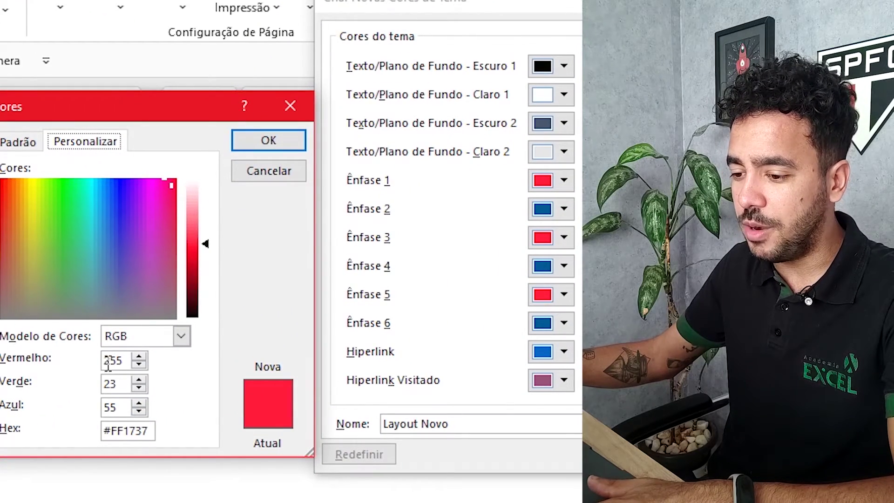
click(148, 431)
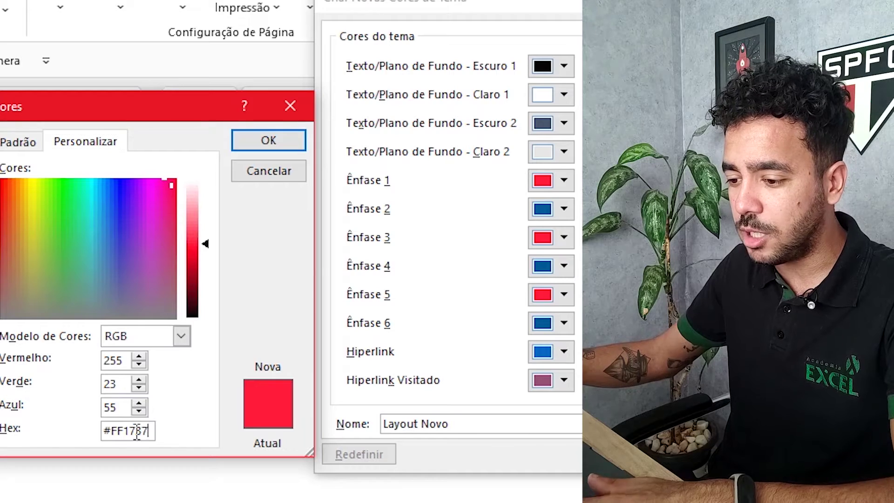
double_click(137, 431)
text(#CC3B36)
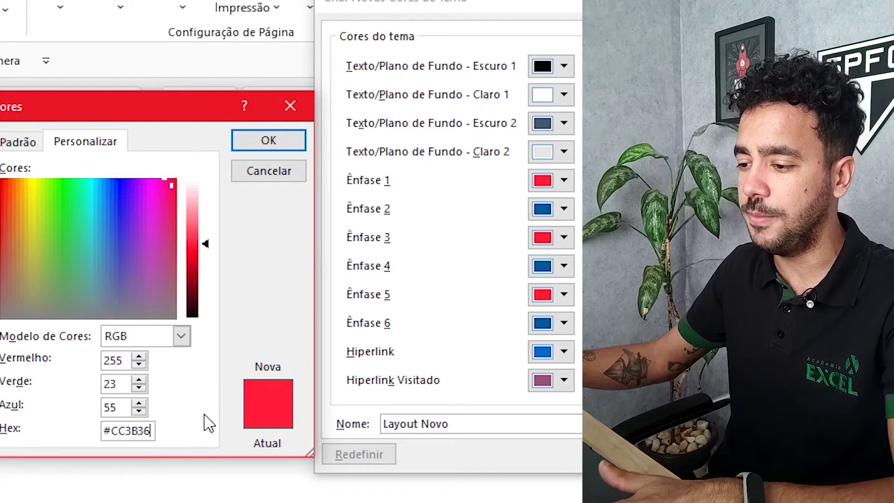
click(269, 140)
- Take the palette's first orange from Adobe Color and set the Ênfase 2 theme colour to hex #F29D38
key(alt+Tab)
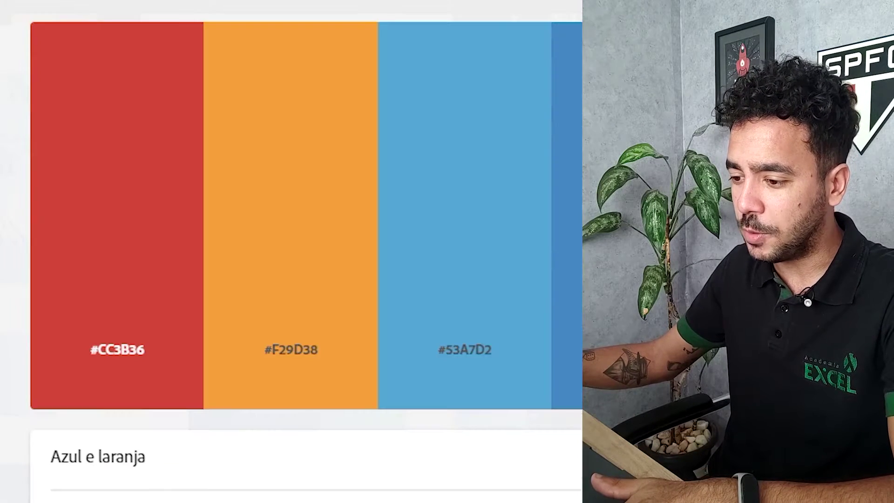
click(275, 350)
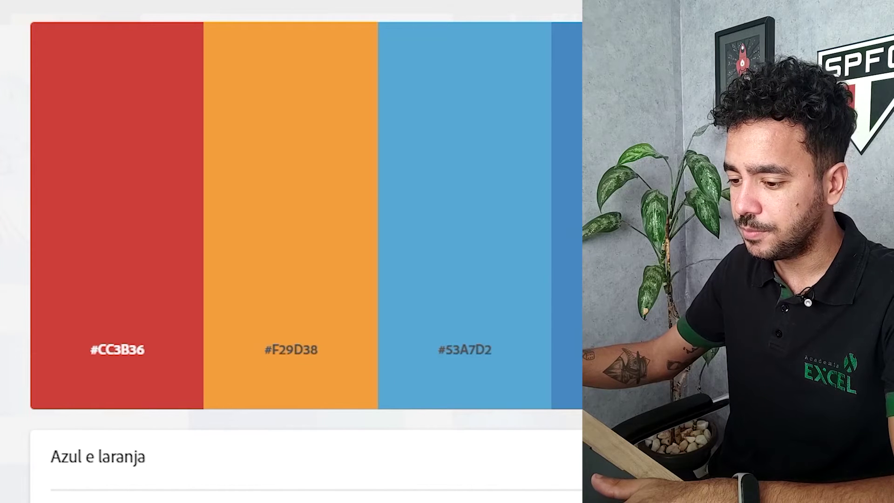
click(422, 494)
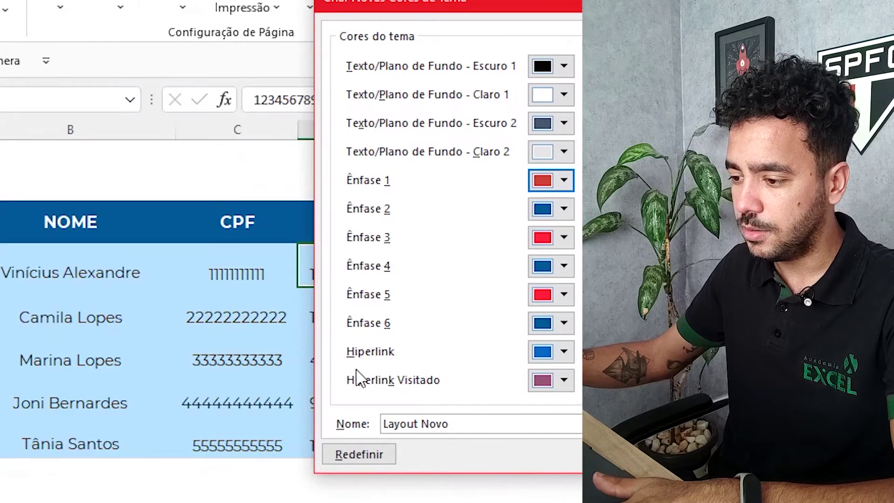
click(564, 209)
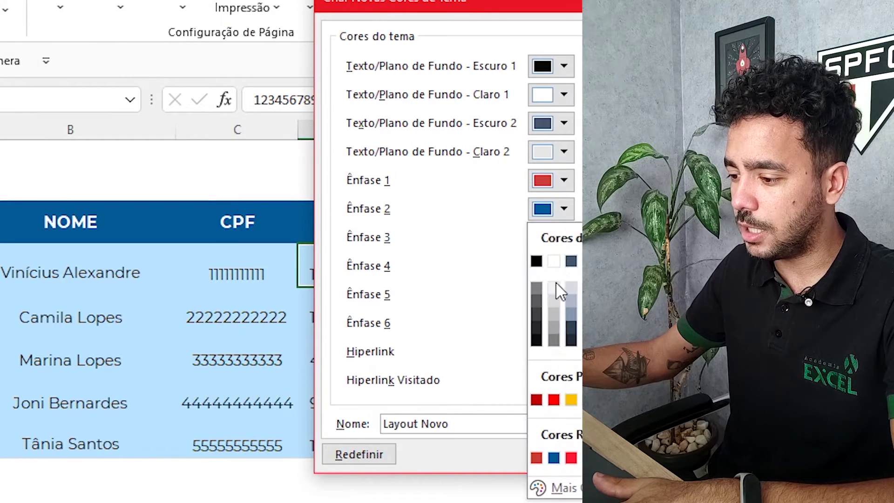
click(563, 486)
double_click(129, 431)
text(#F29D33)
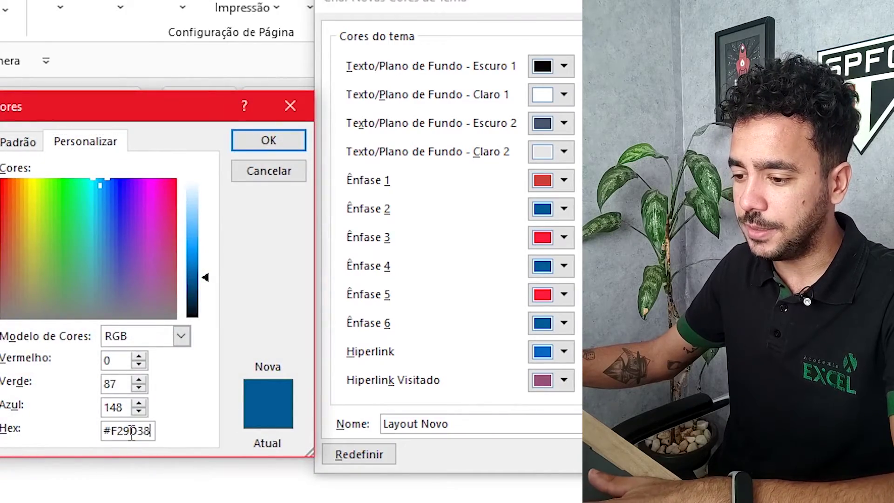
key(Return)
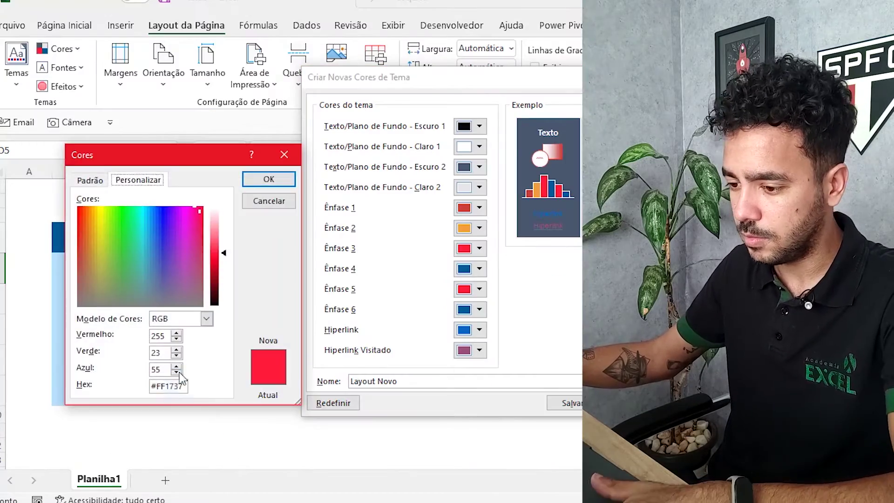
- Set Ênfase 3 to #53A7D2, Ênfase 4 to #4287C1 and Ênfase 5 to the palette's last orange, and save the theme colours
text(#42A7D2)
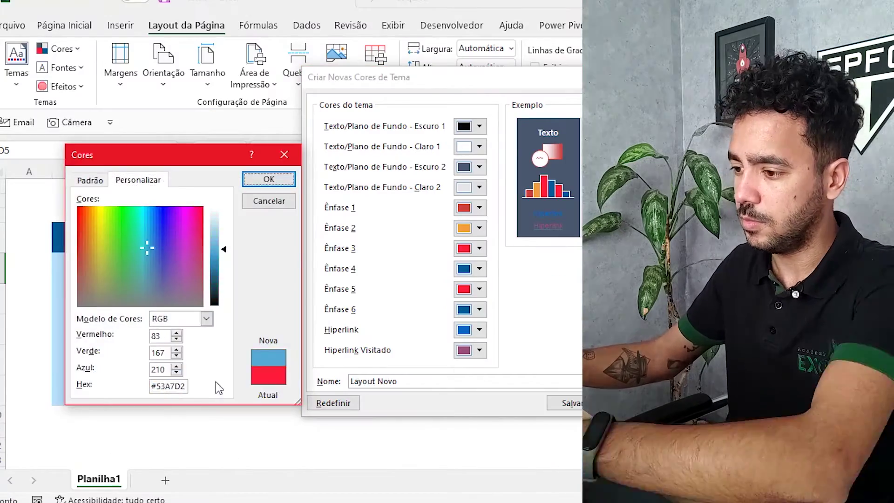
text(#4287C1)
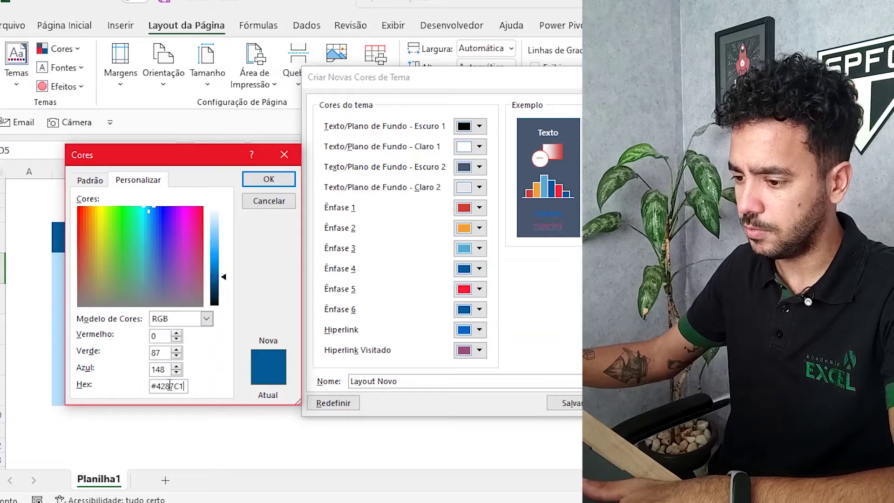
key(Return)
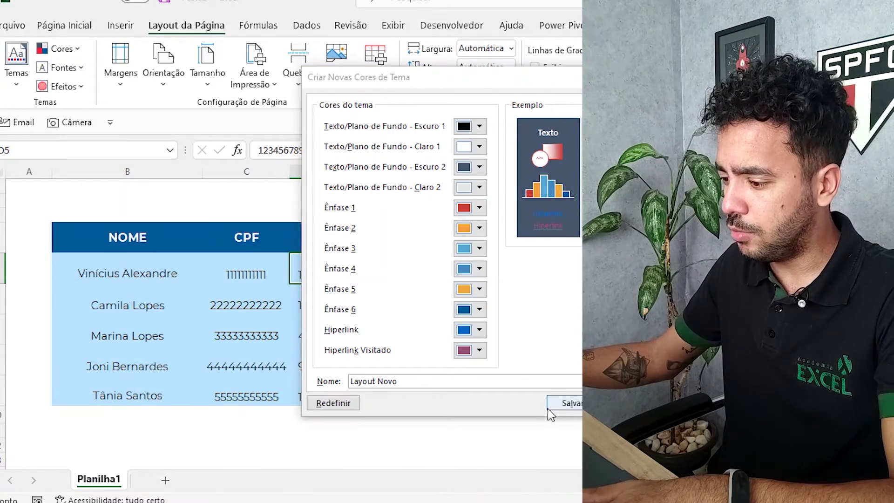
click(547, 405)
- Fill the table's header row, from NOME to IDADE, with the theme's red accent colour
click(185, 289)
click(112, 240)
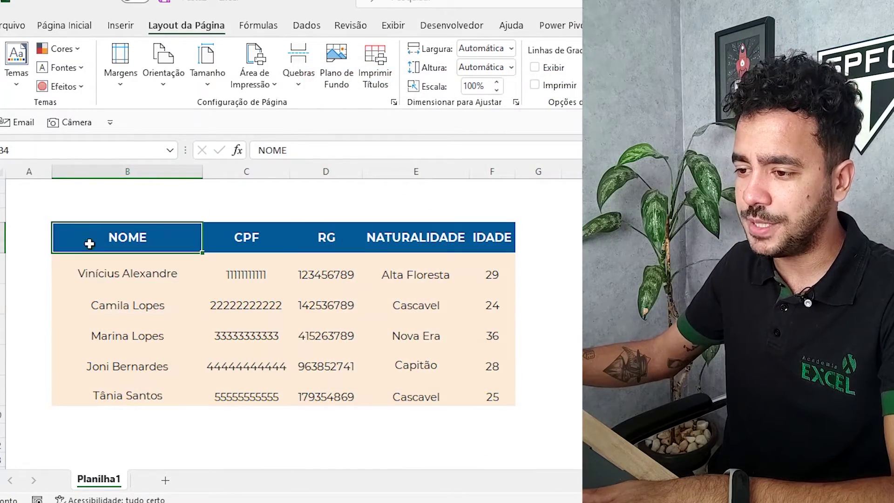
click(63, 27)
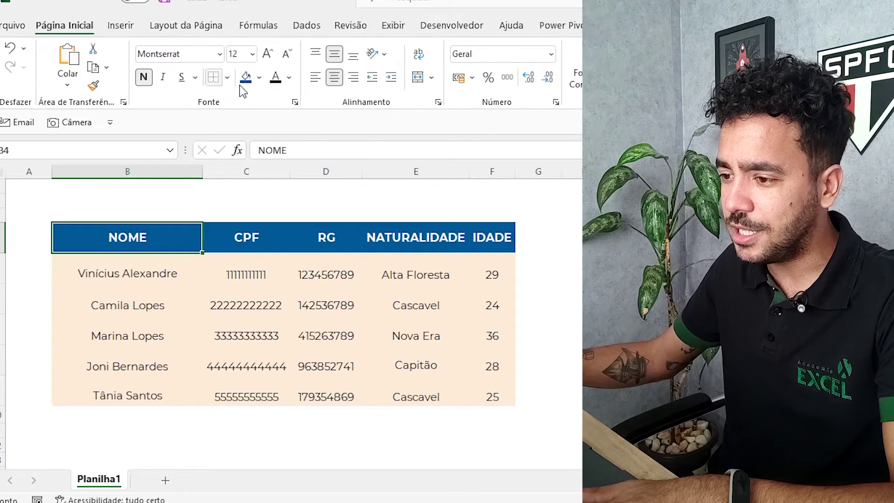
click(259, 78)
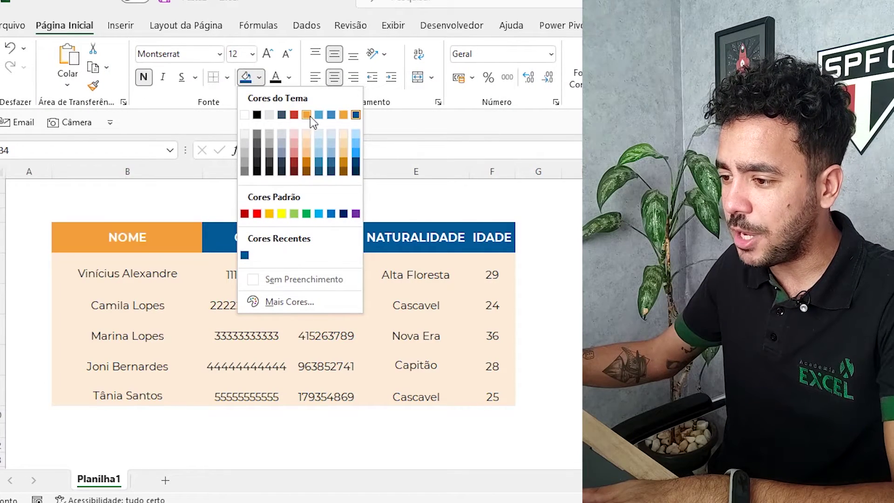
click(144, 227)
drag(145, 227, 492, 238)
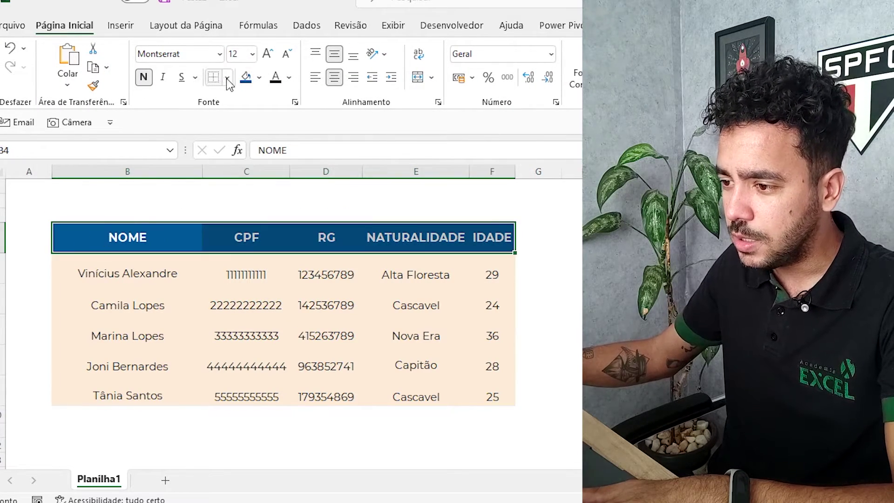
click(260, 79)
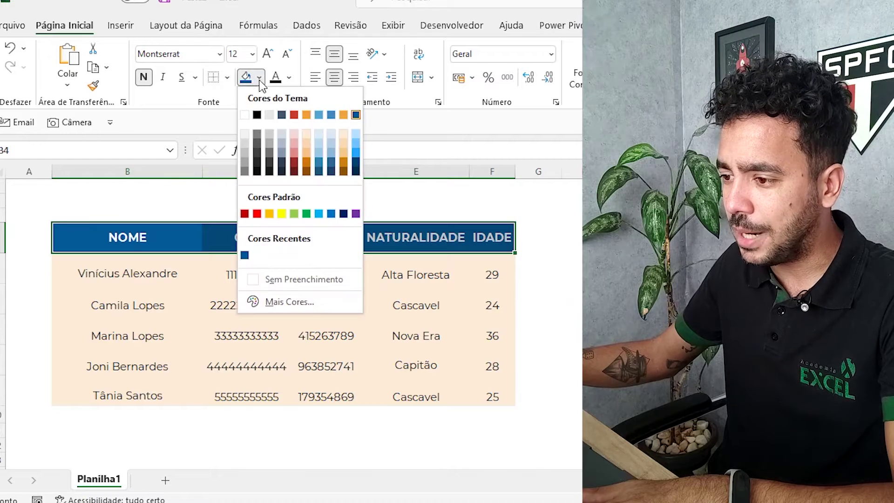
click(296, 117)
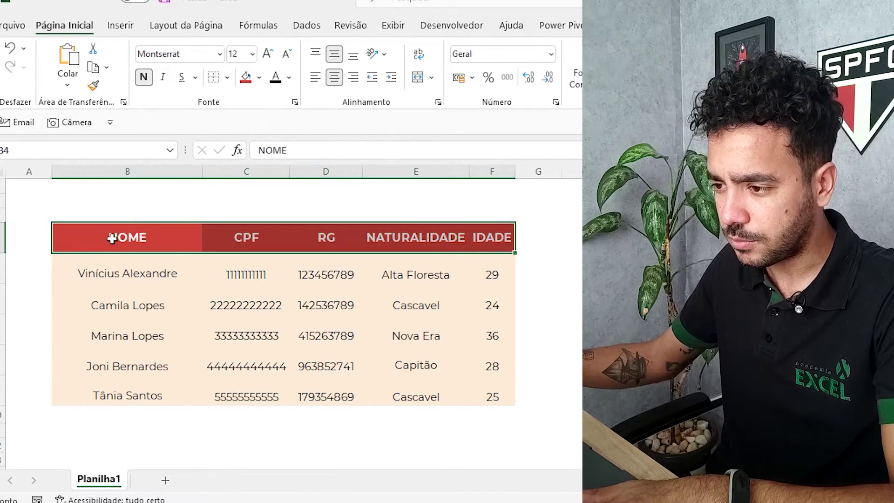
click(259, 79)
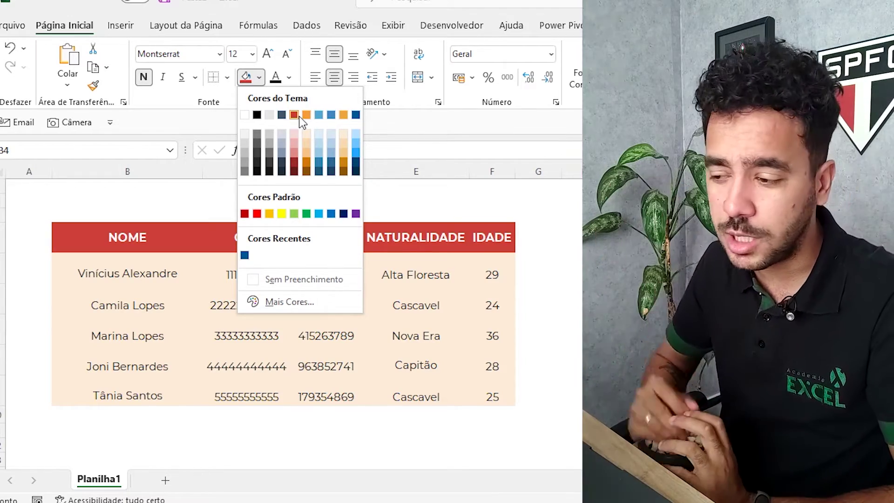
key(Escape)
- Switch to the Rocha Muiltimarcas workbook and look over the colours of the cards and charts on its dashboard
key(alt+Tab)
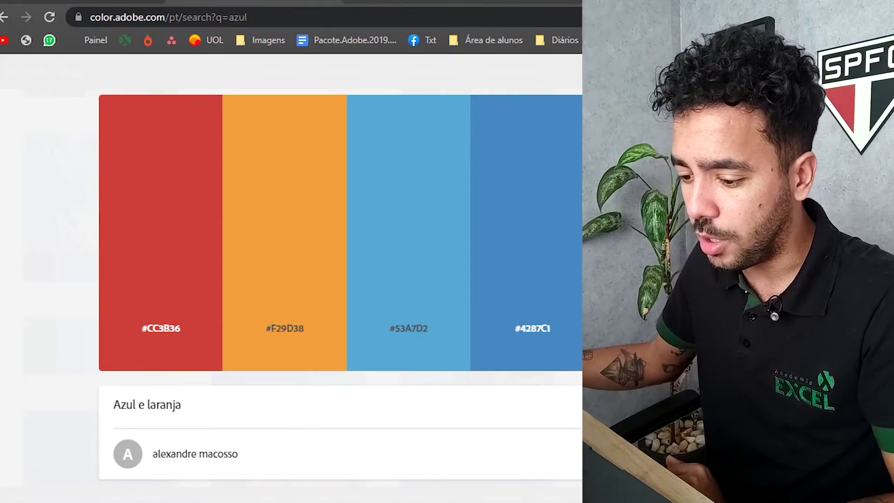
mouse_move(398, 463)
click(513, 471)
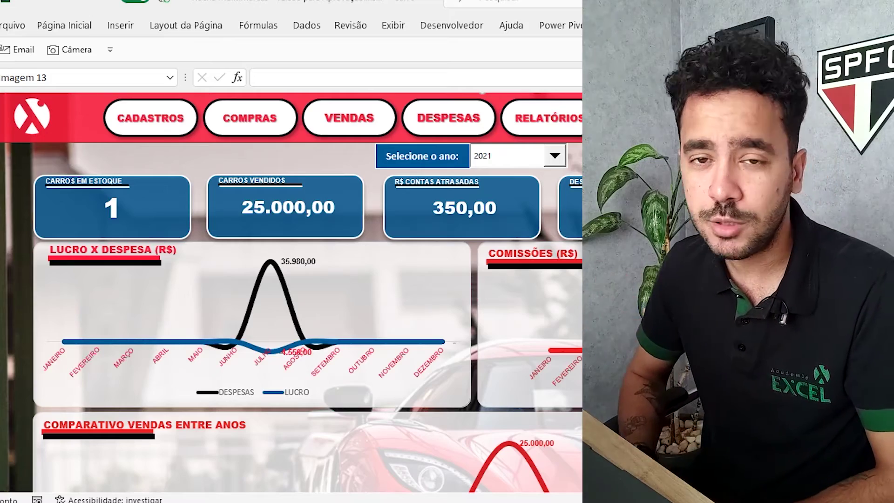
scroll(248, 407, down, 3)
scroll(313, 383, up, 2)
ctrl+scroll(74, 361, down, 1)
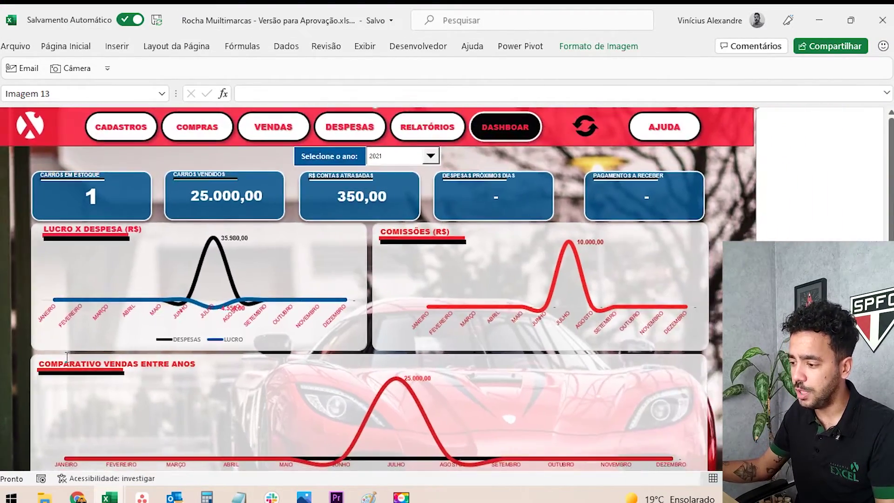
scroll(393, 378, down, 1)
key(Escape)
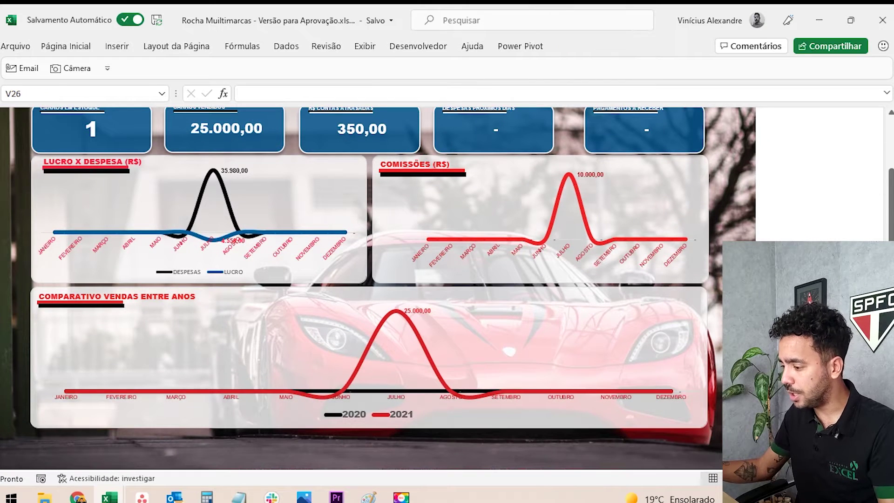
scroll(378, 288, up, 1)
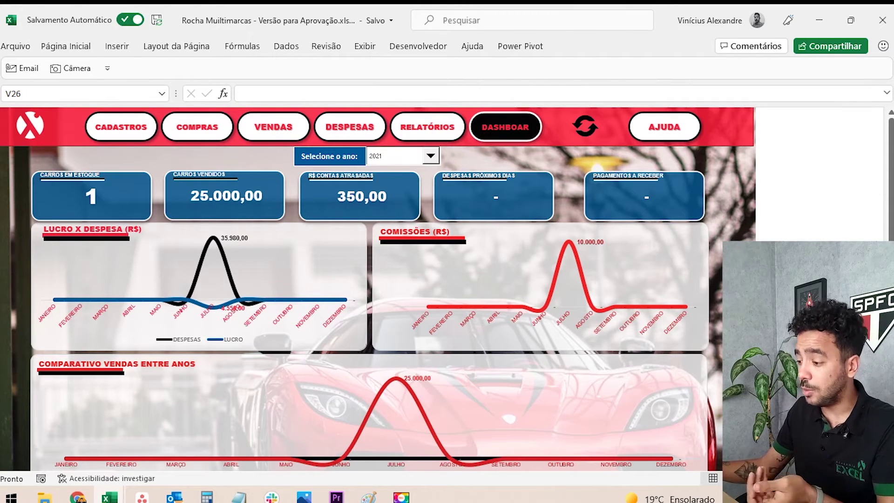
scroll(378, 289, down, 1)
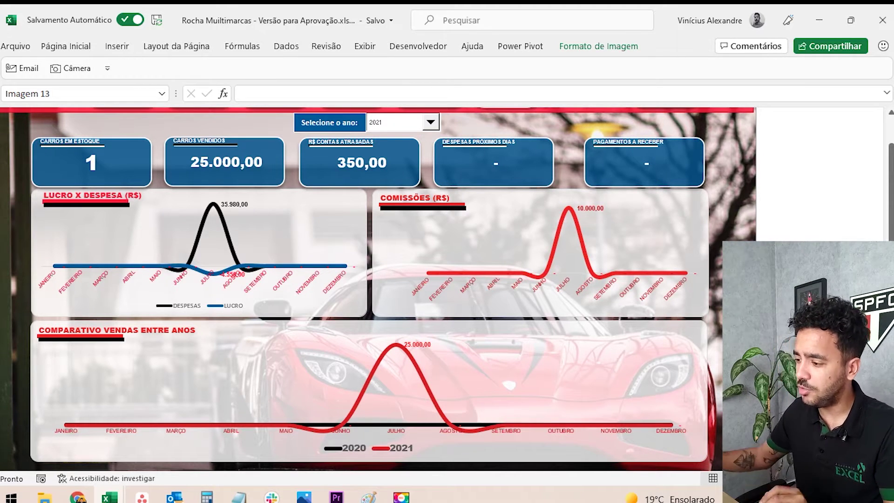
scroll(718, 343, up, 2)
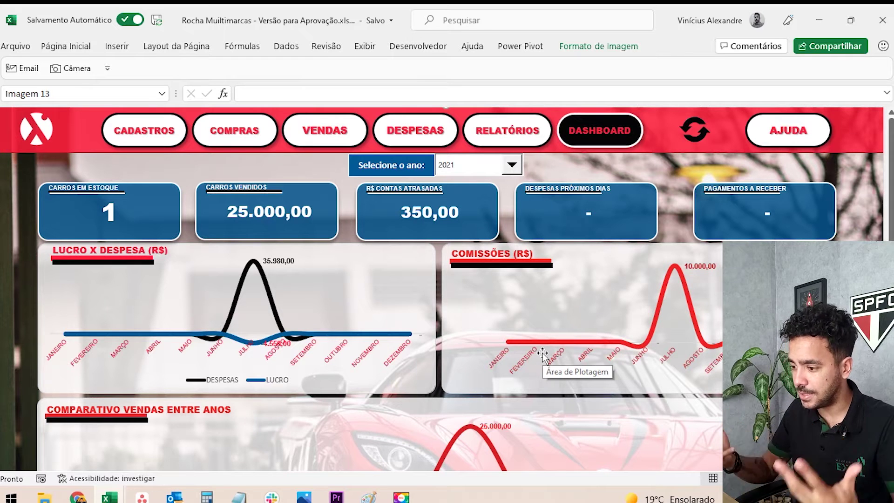
- Delete the red car background picture from the dashboard
scroll(543, 355, down, 4)
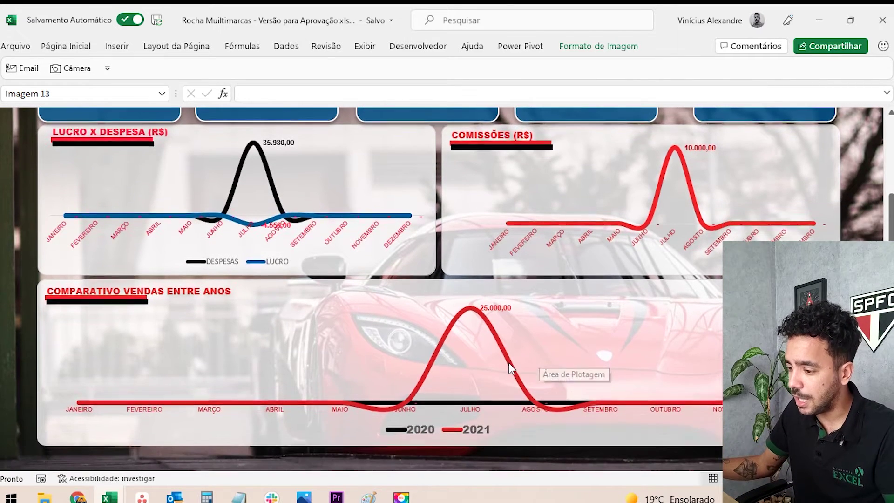
scroll(511, 368, up, 1)
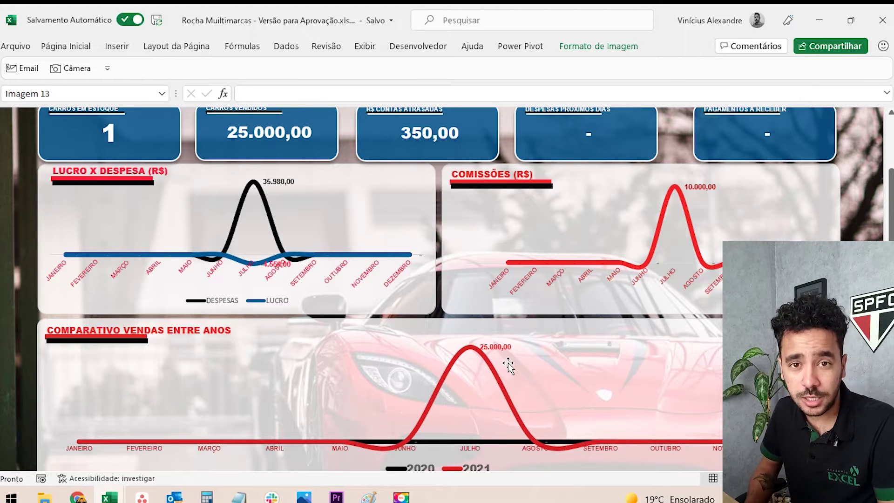
scroll(543, 335, up, 2)
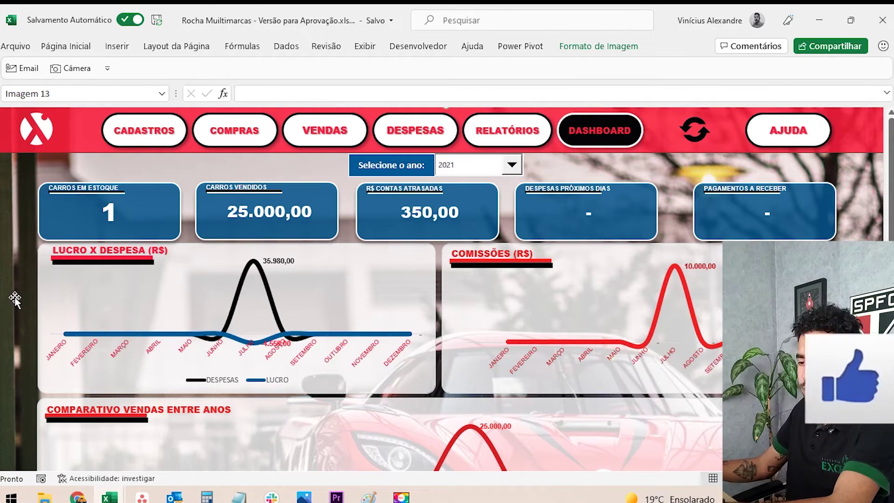
key(Delete)
click(12, 297)
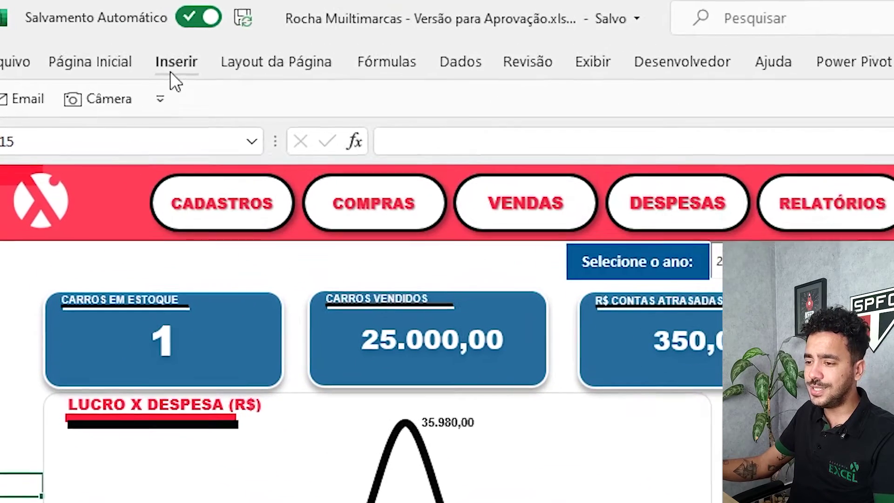
- Open Excel's stock image library and search it for "carro"
click(176, 62)
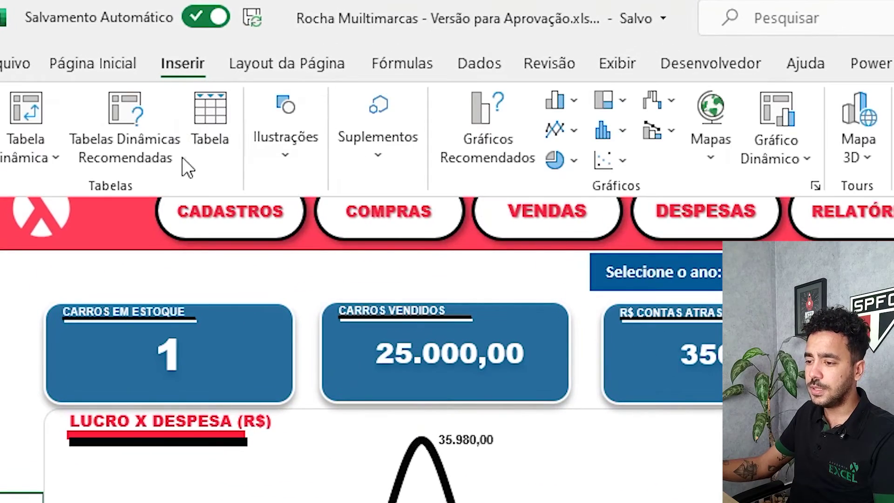
click(275, 144)
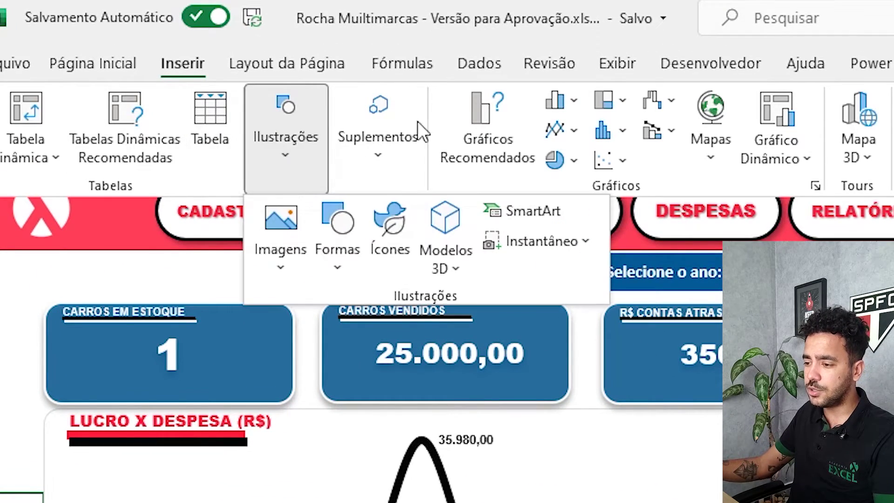
click(279, 257)
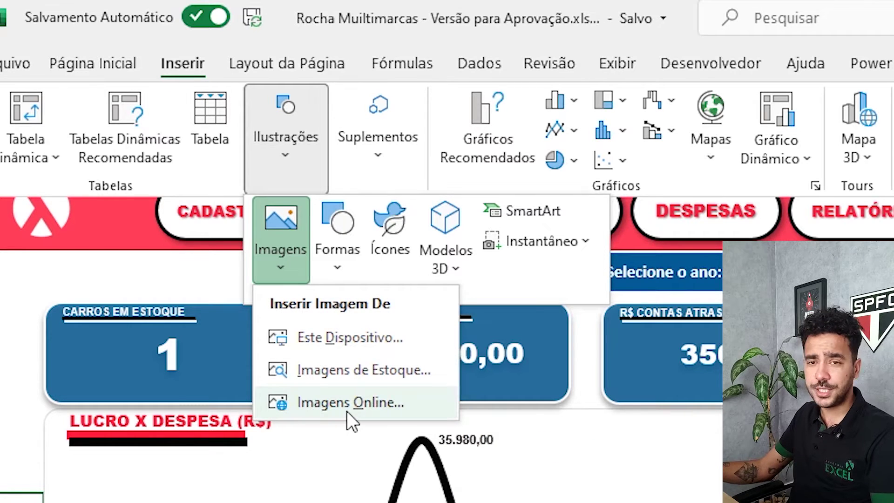
click(345, 382)
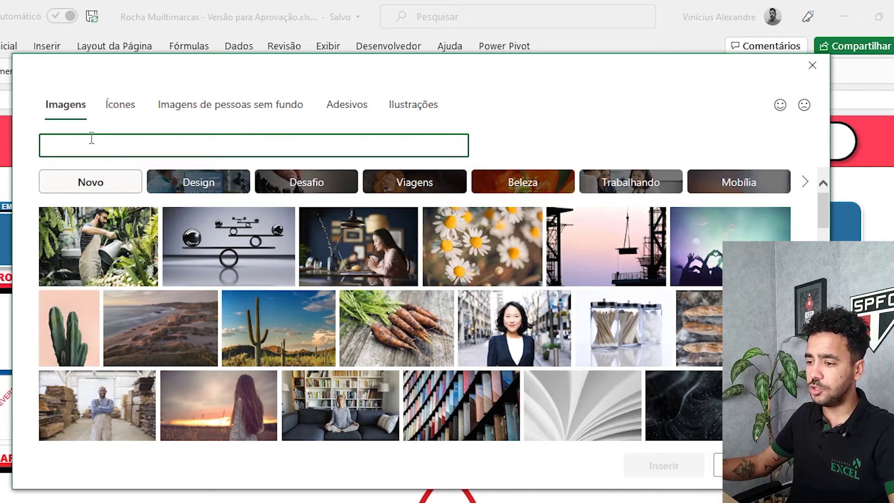
text(carro)
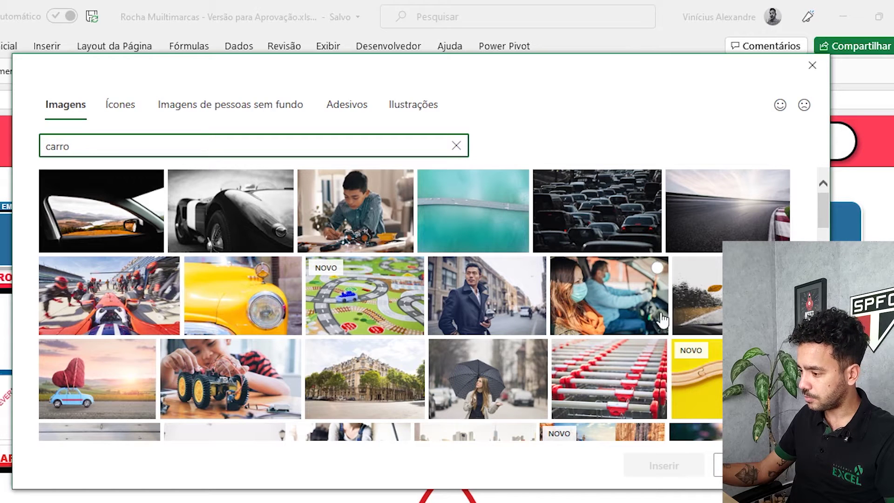
- Insert the stock photo of the speedometer with the orange needle into the dashboard sheet
scroll(578, 249, down, 15)
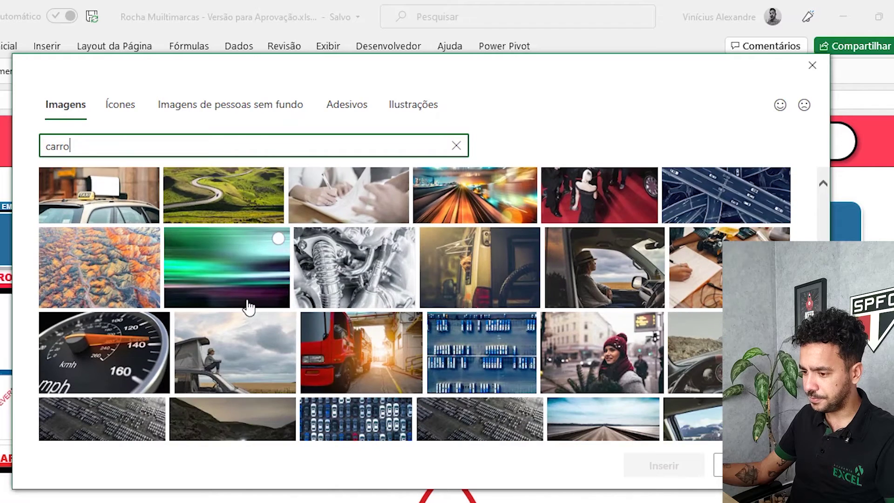
scroll(250, 307, down, 2)
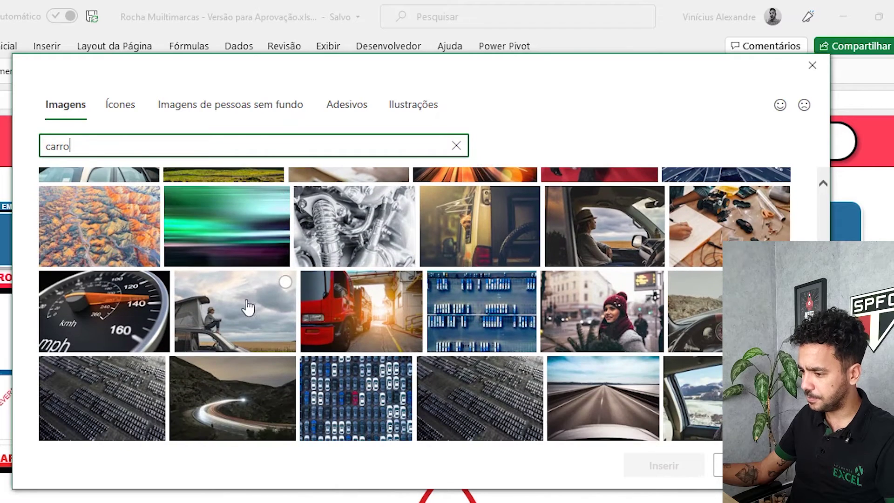
click(92, 327)
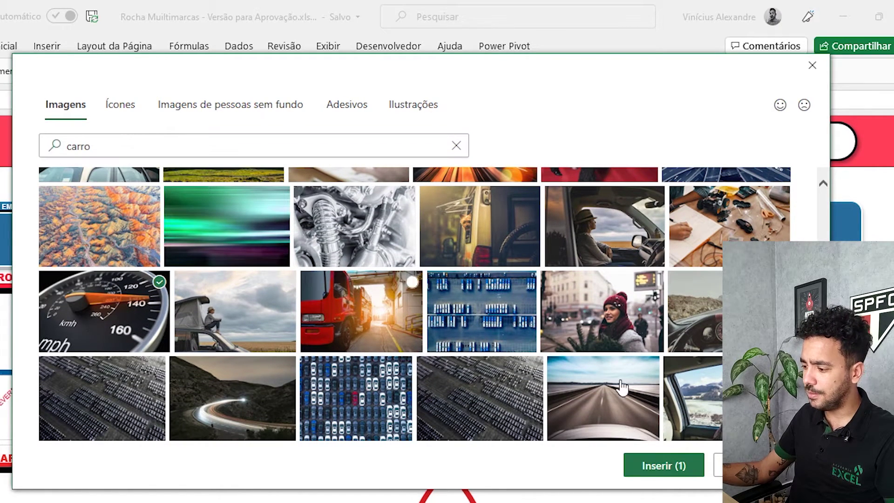
click(664, 466)
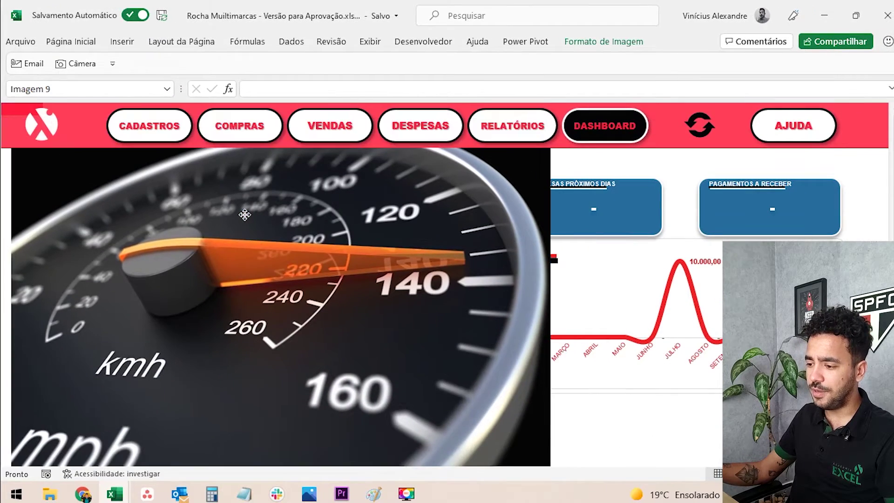
- Move the speedometer picture to the sheet's upper-left corner and enlarge it proportionally to span the dashboard's width
drag(245, 215, 234, 173)
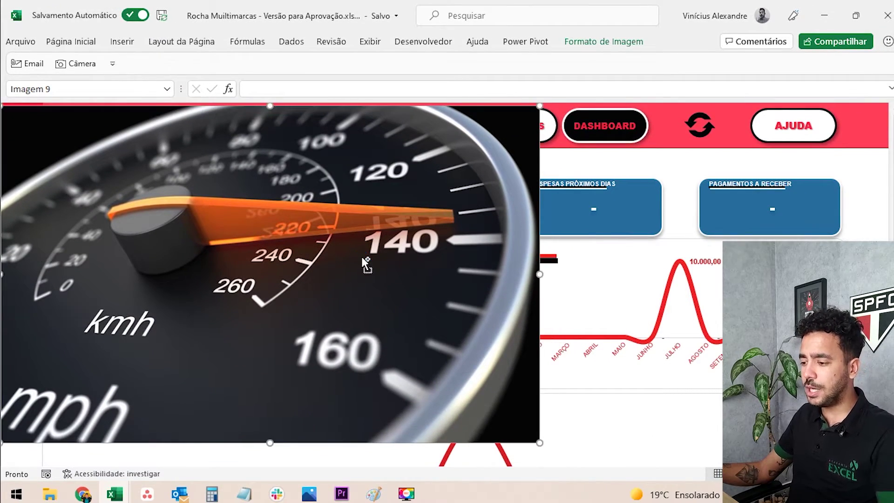
scroll(366, 263, down, 3)
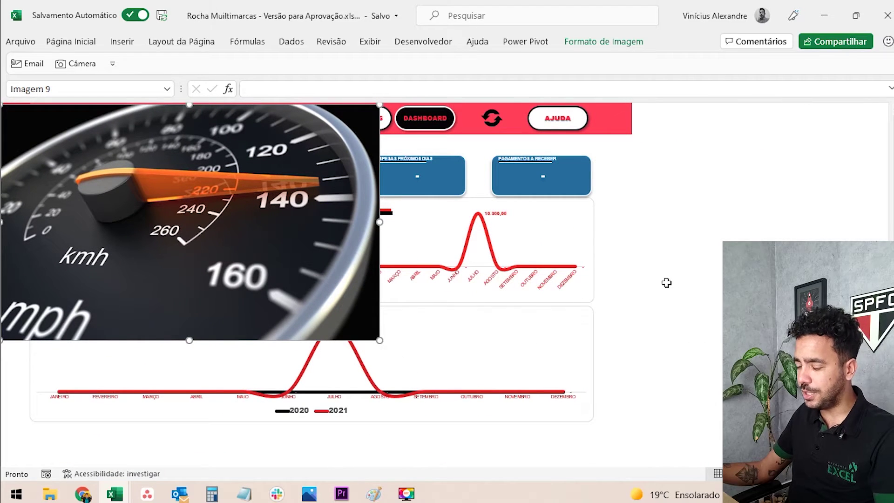
drag(378, 340, 639, 419)
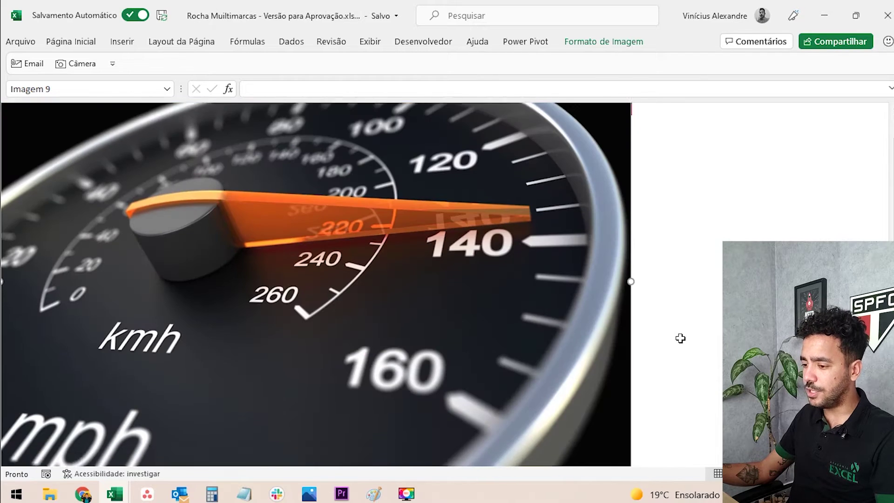
scroll(565, 362, down, 2)
scroll(565, 362, up, 2)
click(694, 357)
click(585, 303)
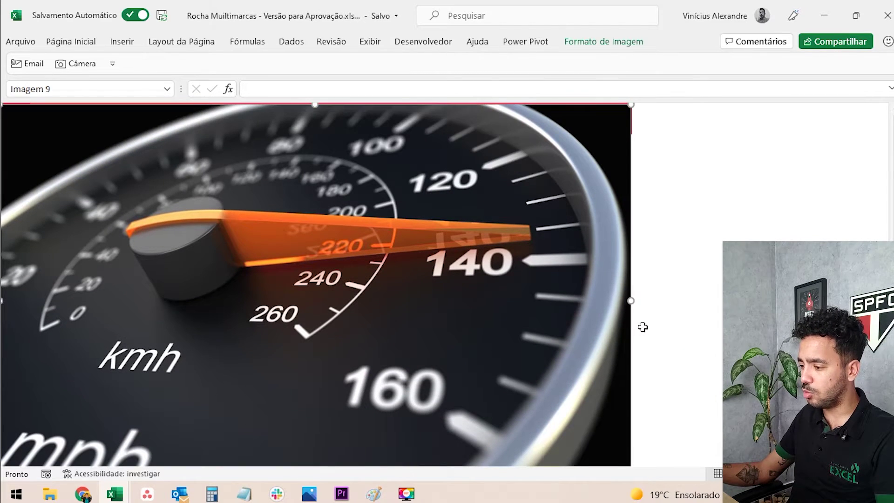
- Fine-tune the speedometer picture's lower-right corner to the dashboard's edge, at about 35.68 cm wide and 22.38 cm high
scroll(635, 367, down, 3)
drag(631, 411, 632, 414)
click(666, 393)
click(619, 354)
scroll(681, 310, up, 3)
scroll(655, 311, down, 2)
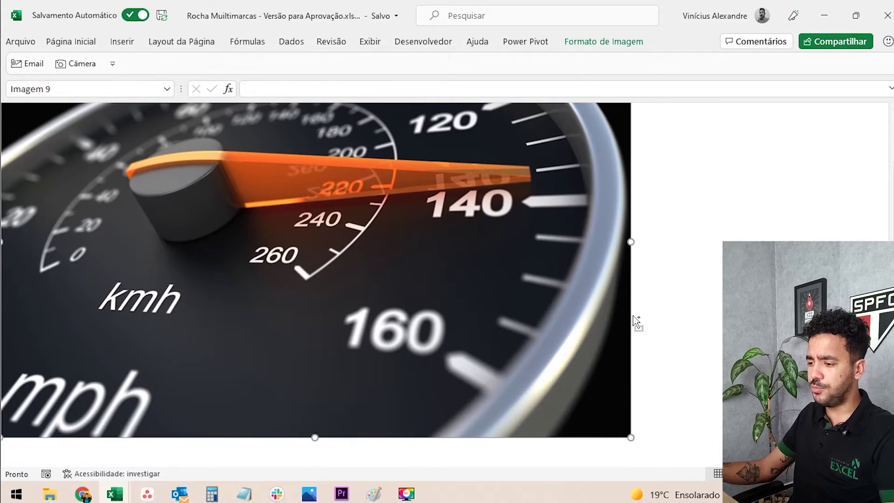
scroll(559, 320, down, 2)
scroll(529, 319, up, 1)
scroll(529, 320, down, 1)
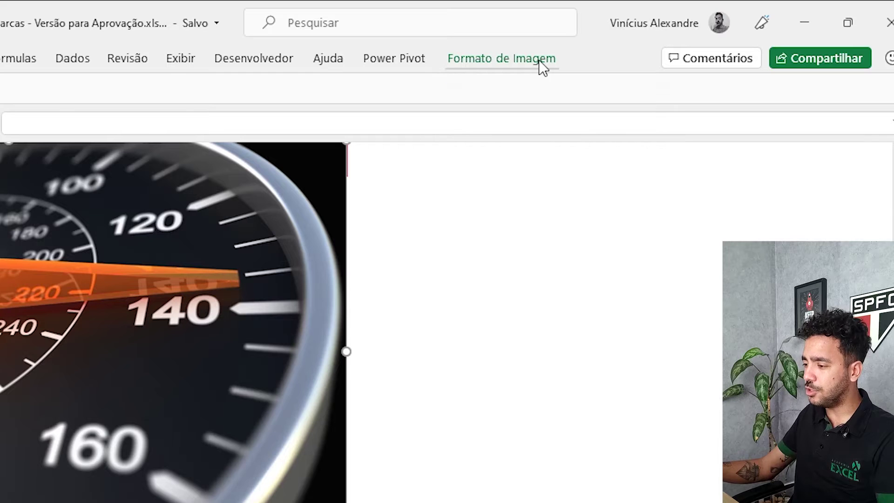
- Crop the lower part of the speedometer picture to the dashboard's height and send it behind all the cards and charts
click(513, 57)
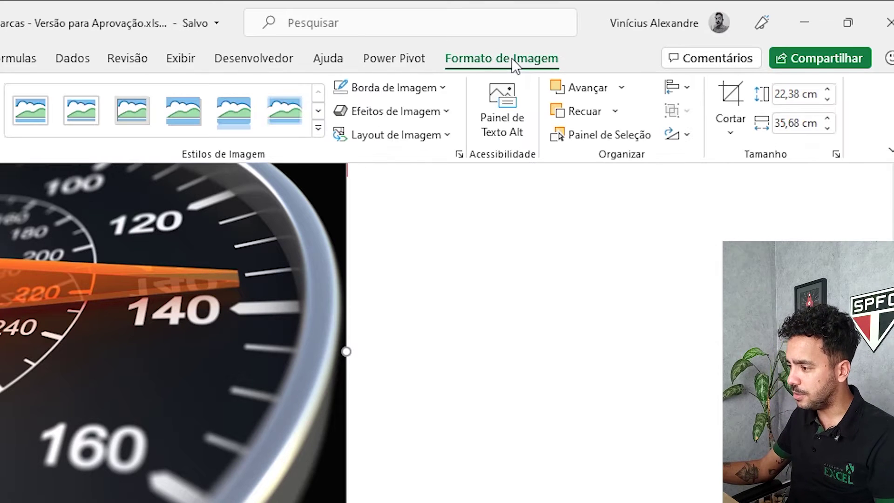
click(743, 111)
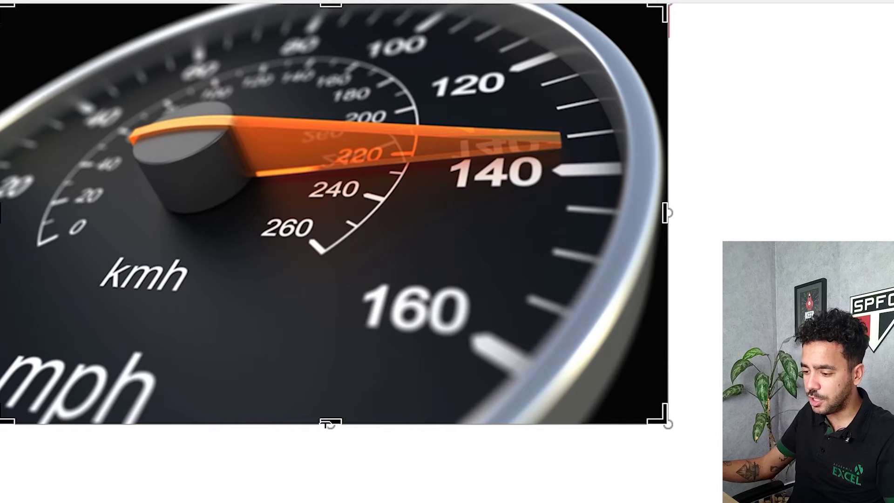
drag(326, 420, 331, 349)
key(Escape)
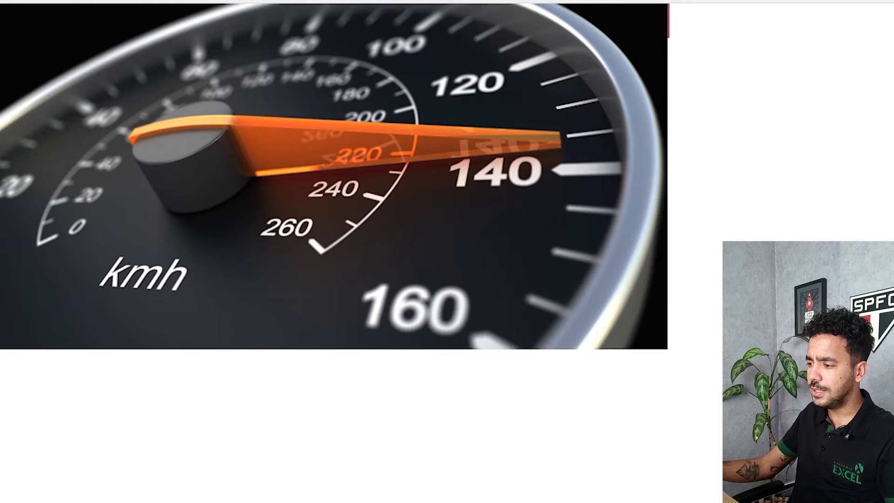
right_click(502, 207)
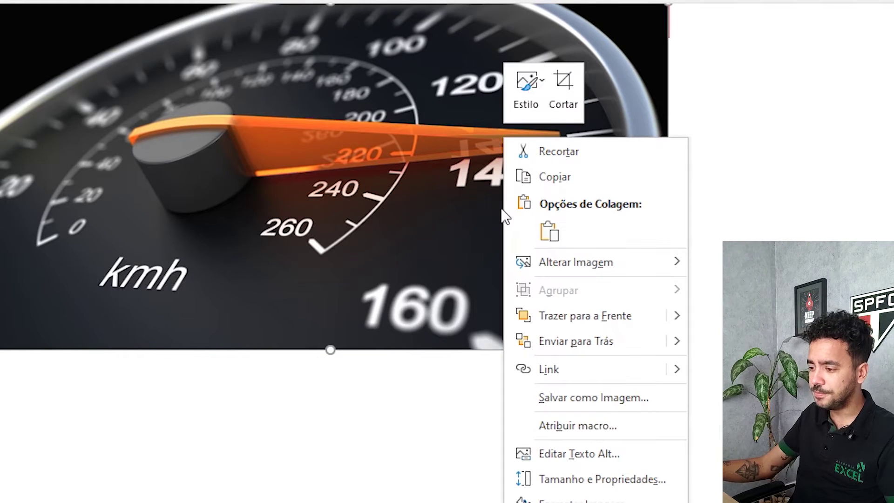
click(598, 347)
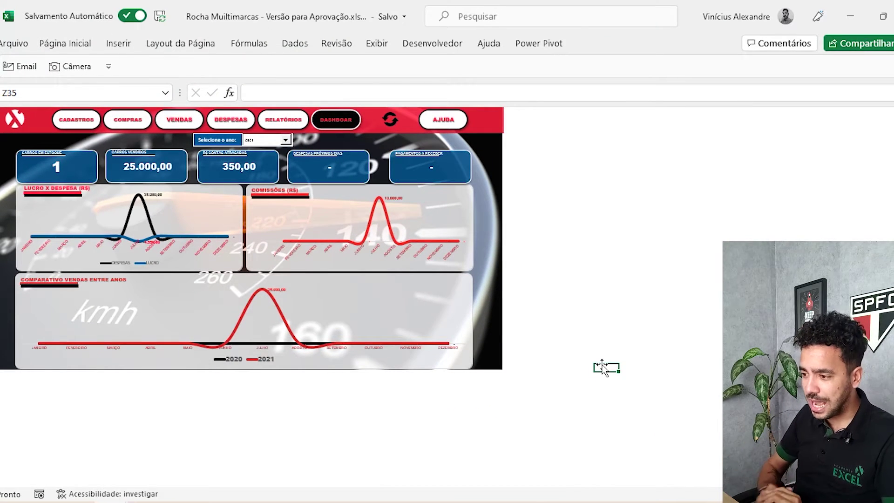
- Examine how the dashboard's header, cards and charts look over the new speedometer background
drag(603, 368, 547, 375)
scroll(546, 376, up, 4)
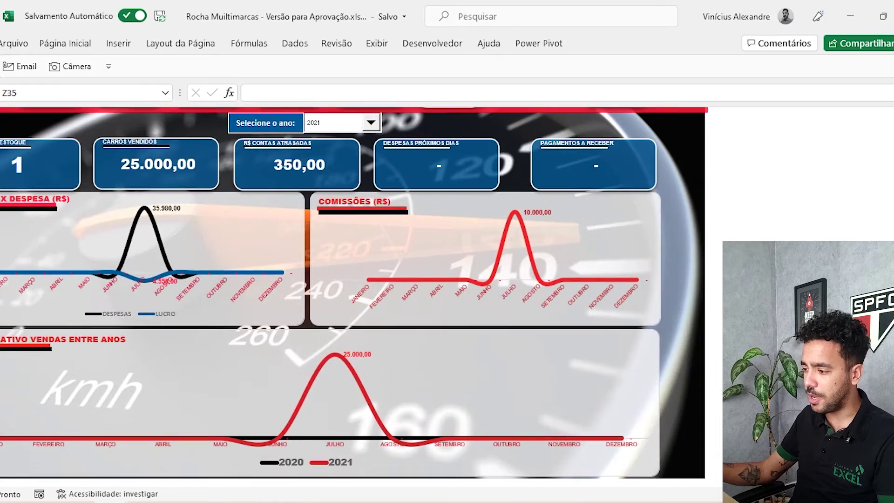
scroll(391, 296, left, 2)
scroll(391, 296, up, 1)
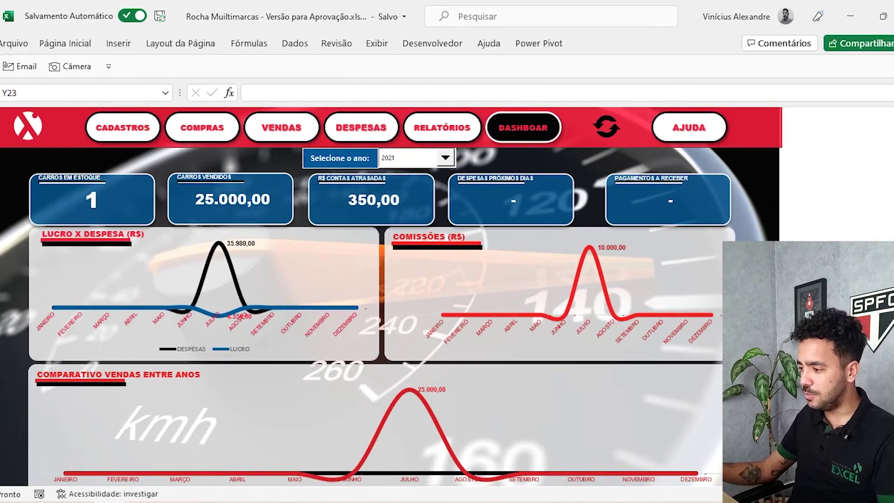
scroll(391, 296, up, 1)
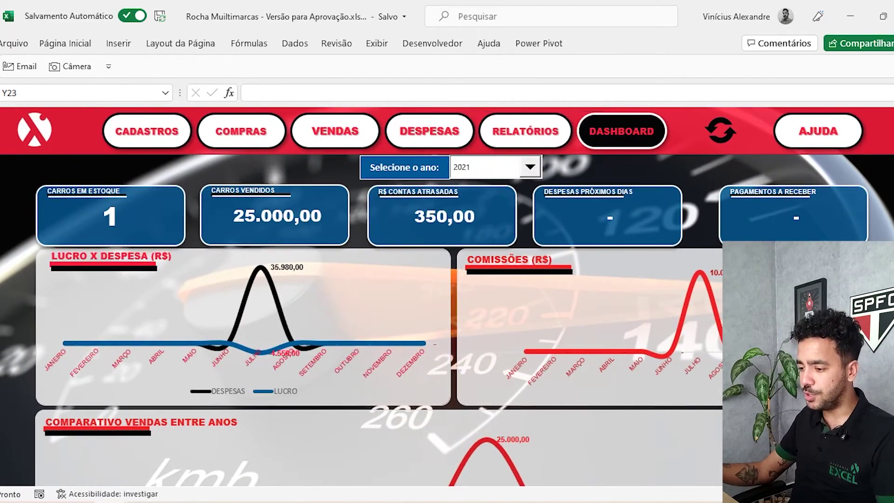
scroll(392, 296, down, 2)
scroll(326, 274, up, 1)
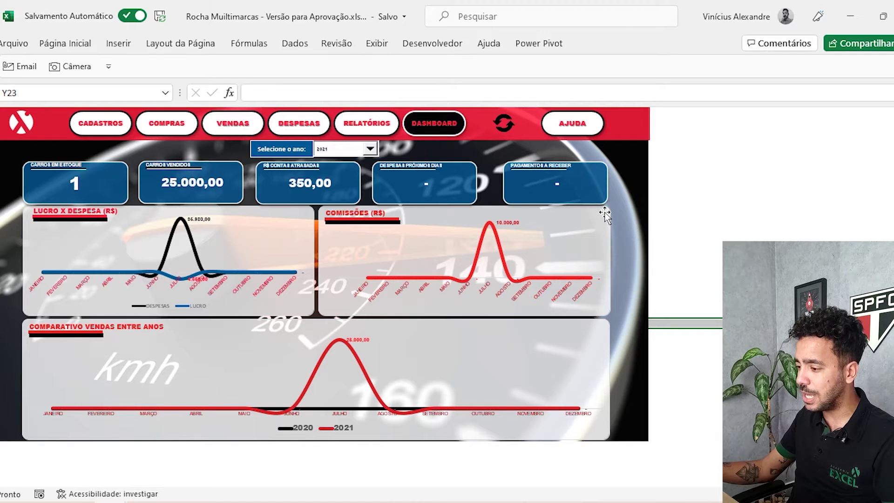
click(751, 198)
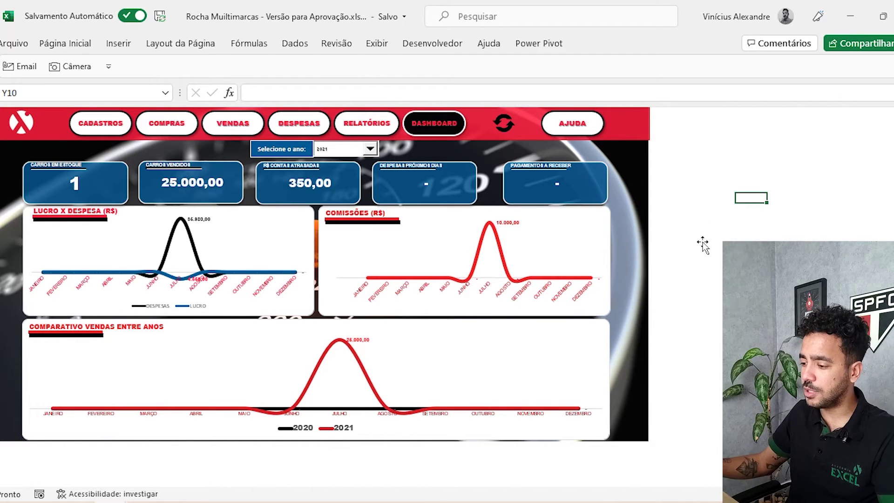
- Set the solid fill transparency of the Lucro x Despesa chart area to 20%
scroll(703, 244, up, 2)
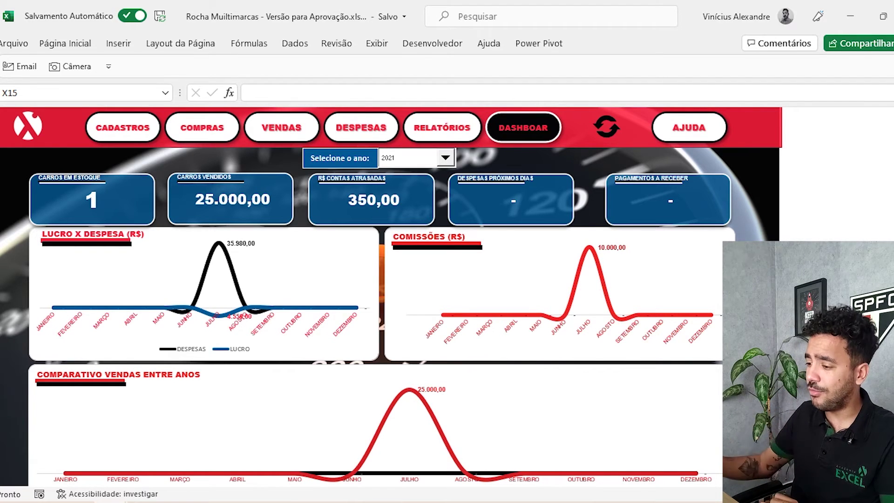
click(38, 271)
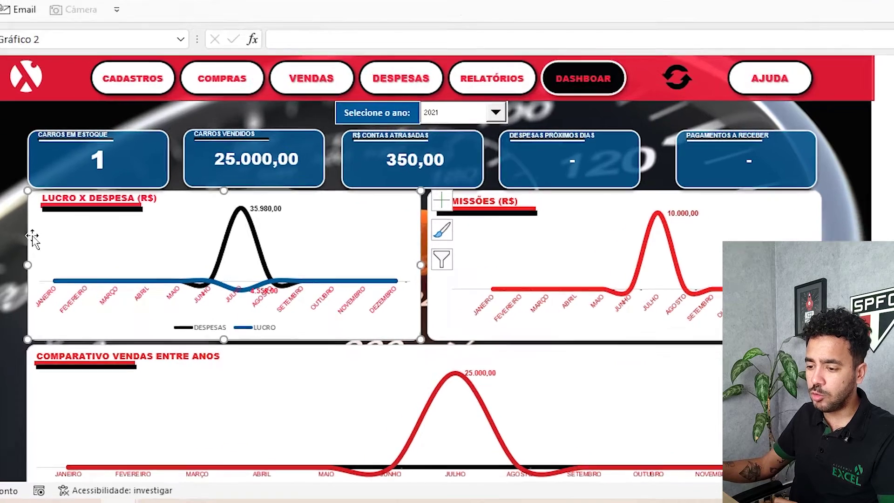
right_click(34, 270)
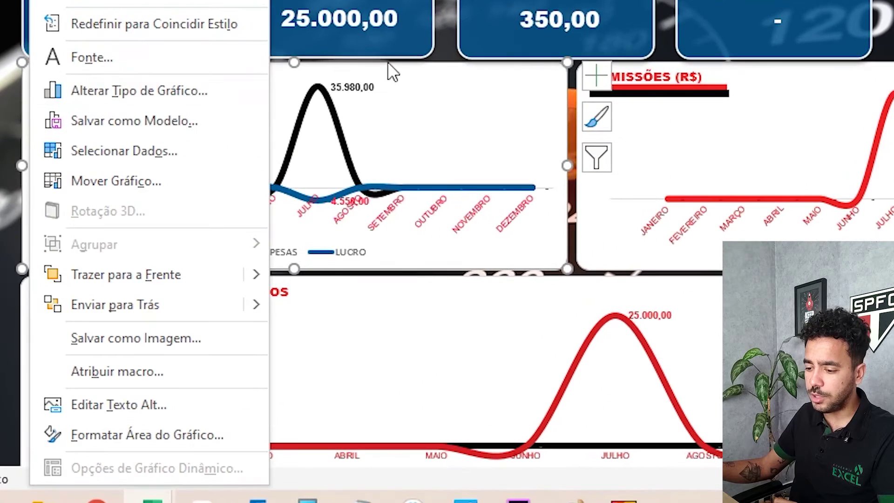
click(156, 435)
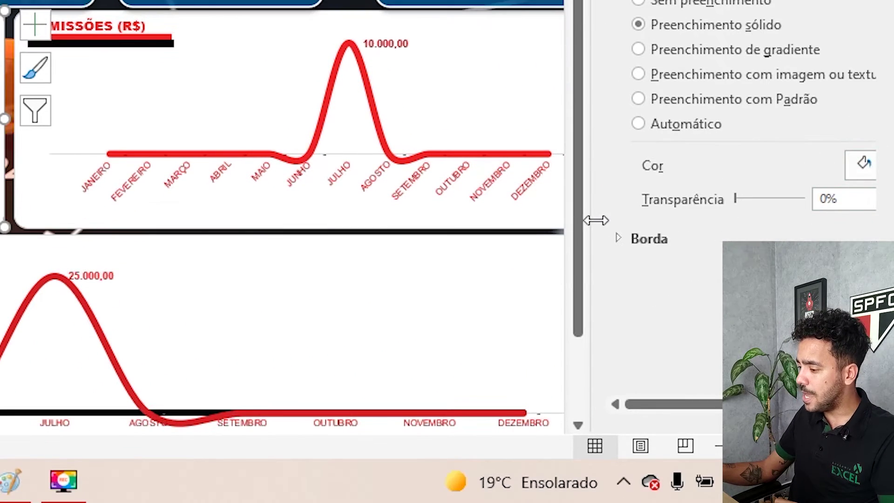
drag(596, 220, 494, 218)
drag(861, 196, 861, 195)
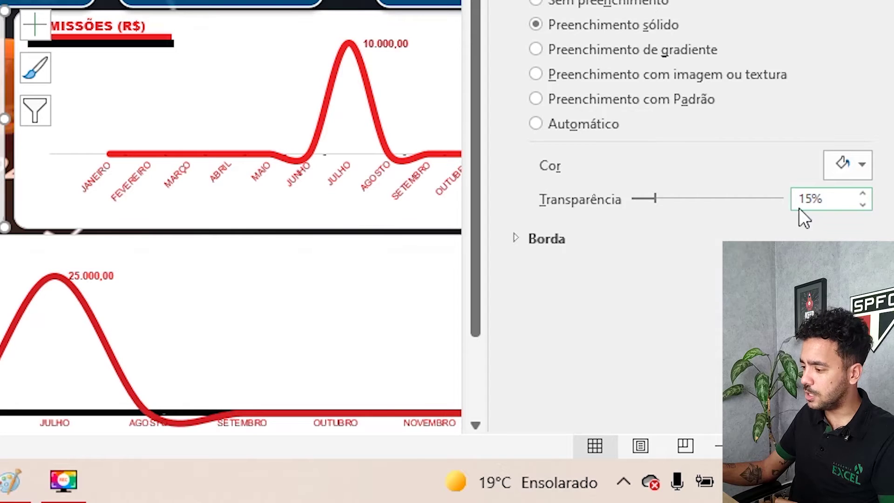
double_click(811, 199)
text(20)
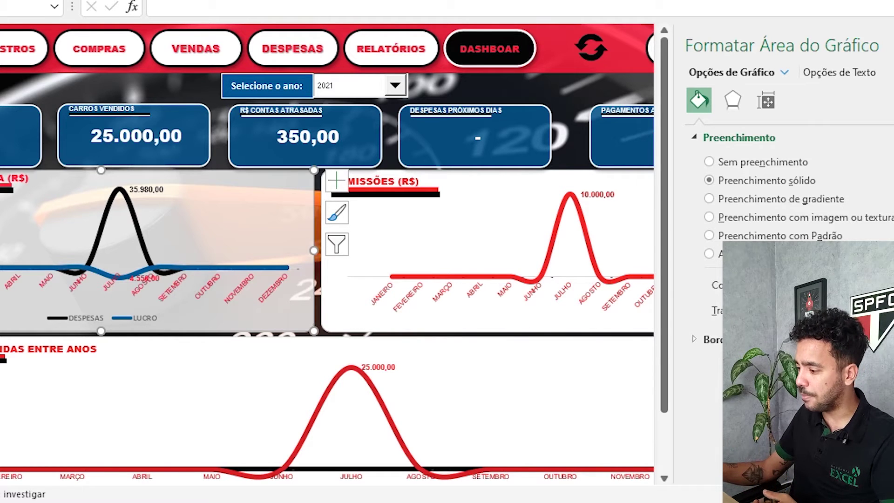
- Fine-tune the solid fill transparency of the Lucro x Despesa chart area so the speedometer shows lightly through it
drag(790, 311, 822, 311)
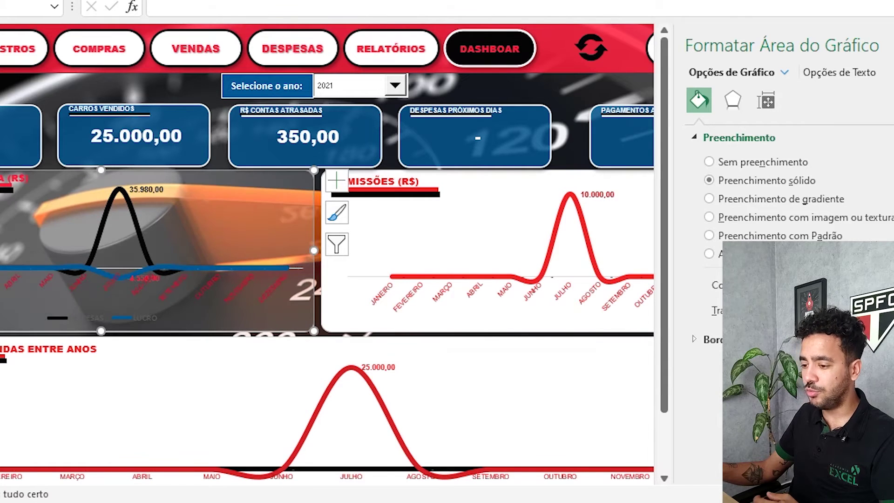
drag(822, 311, 803, 310)
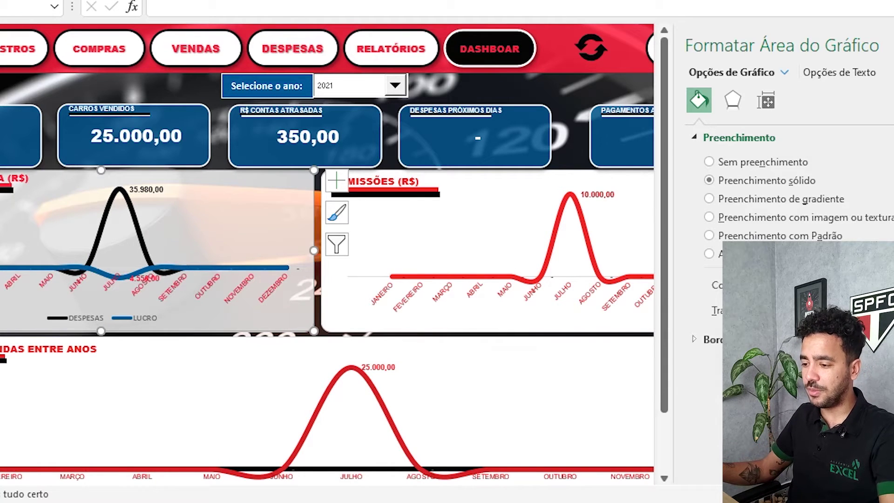
drag(803, 311, 806, 311)
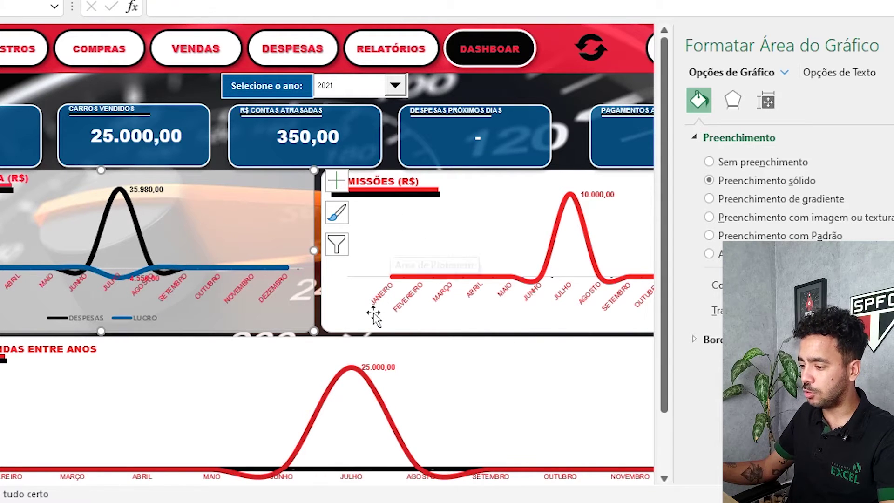
- Repeat the same semi-transparent fill on the Comissões and Comparativo Vendas Entre Anos chart areas and close the formatting pane
click(344, 326)
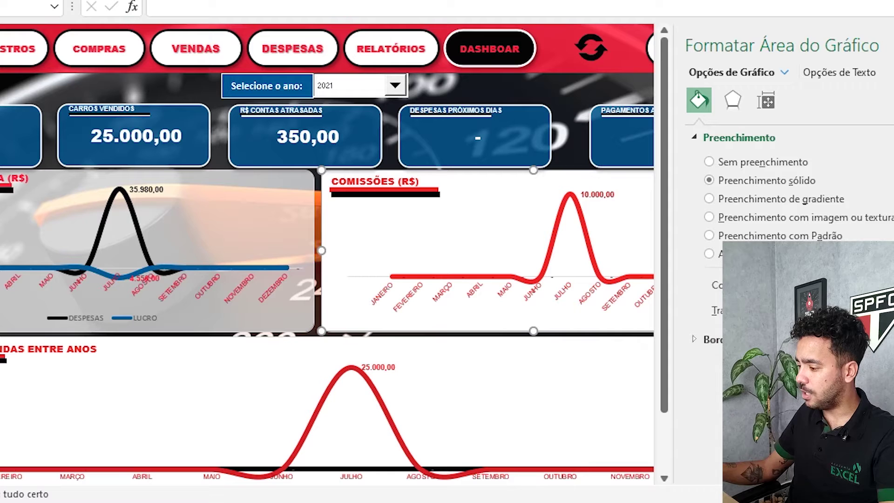
key(F4)
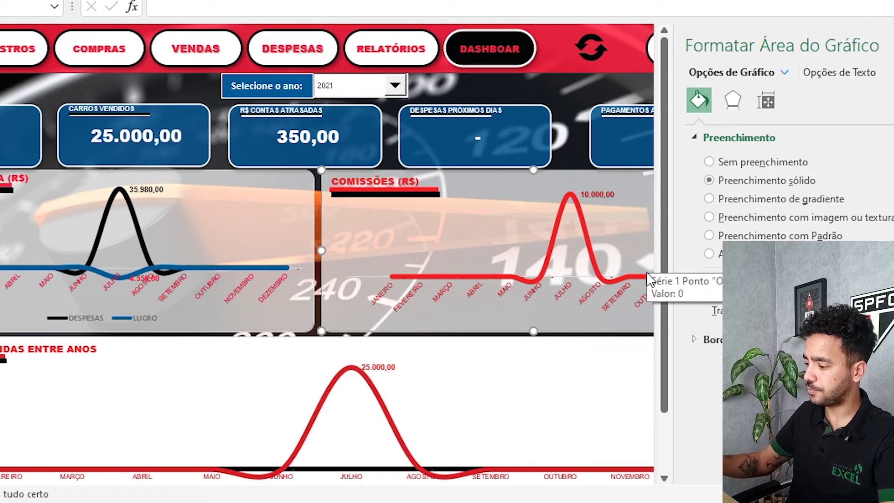
scroll(385, 335, down, 1)
click(124, 315)
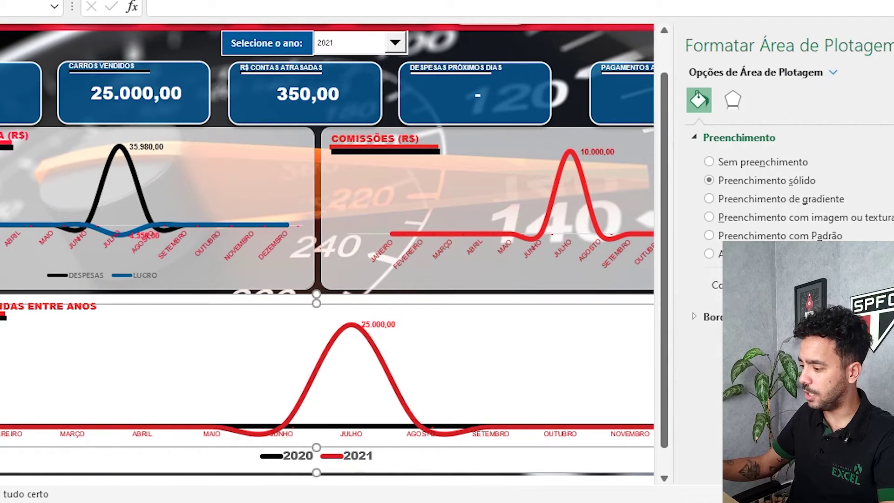
click(197, 301)
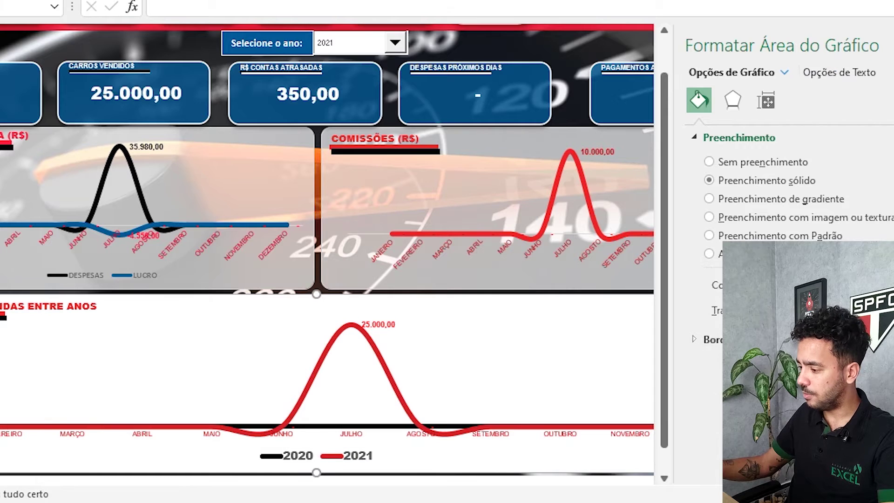
key(F4)
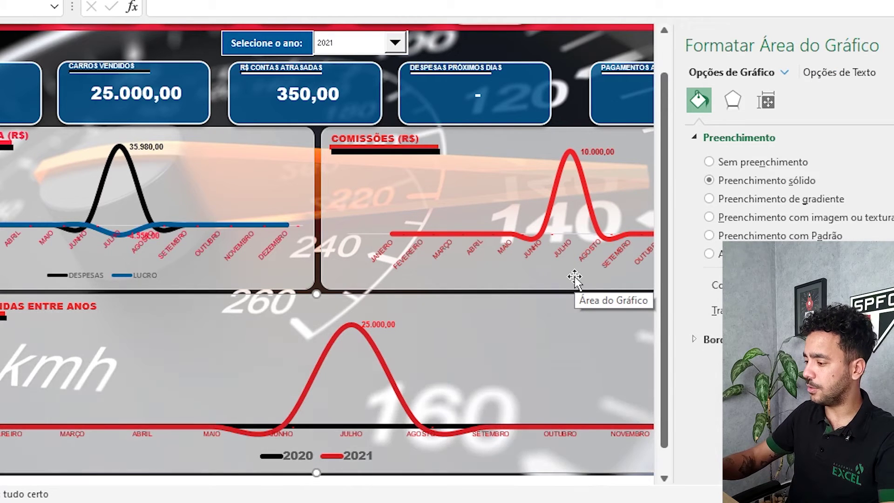
click(893, 45)
key(Escape)
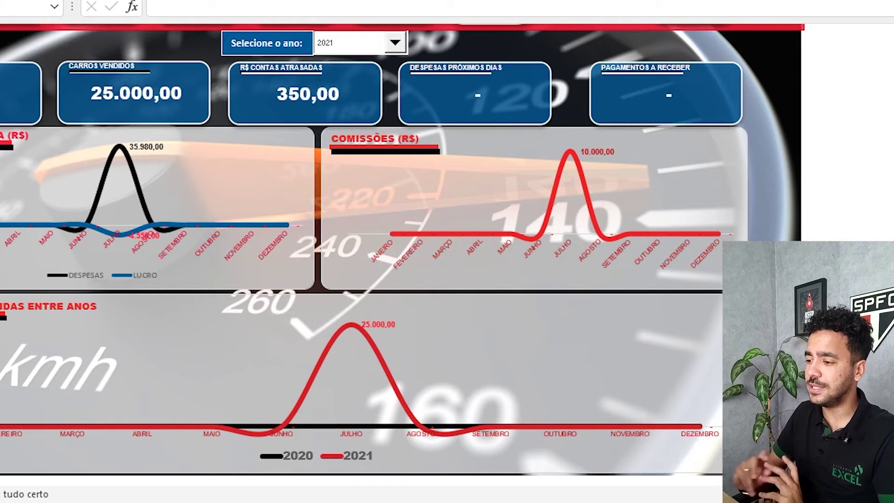
- Look through the Cadastros, Compras, Despesas and Relatórios sheets and return to the Dashboard sheet
scroll(737, 184, up, 1)
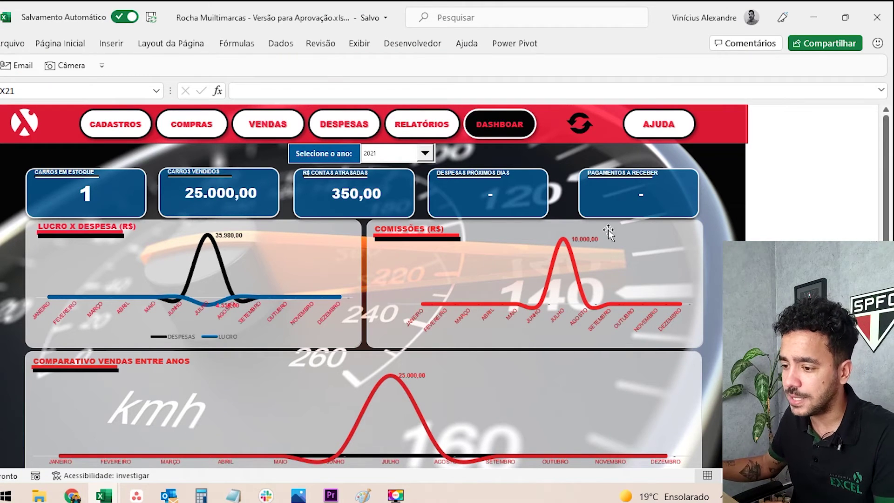
click(99, 130)
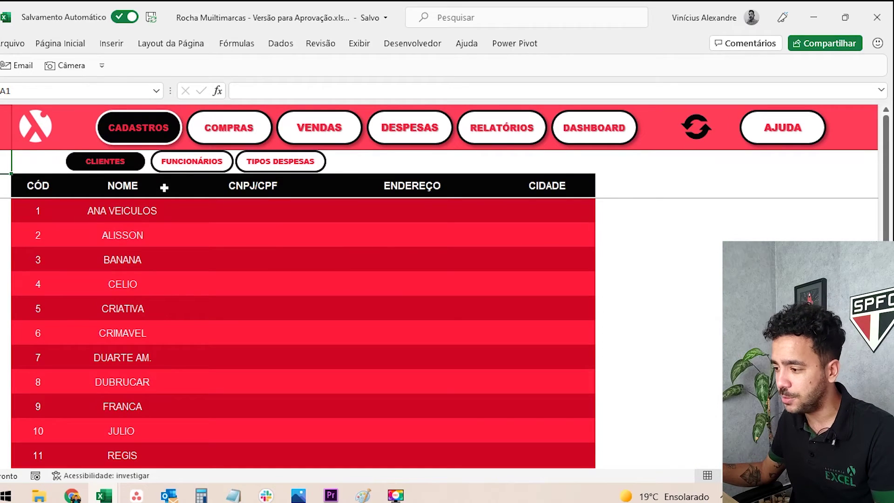
click(577, 127)
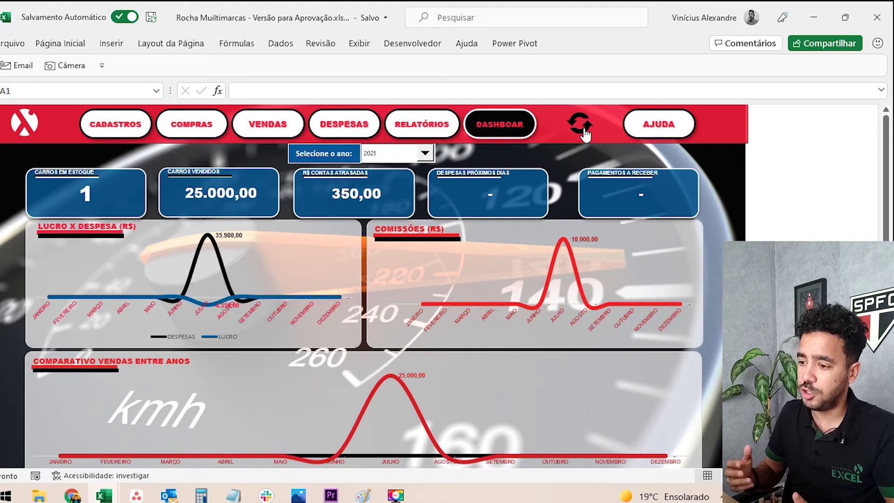
click(97, 133)
click(240, 134)
click(410, 133)
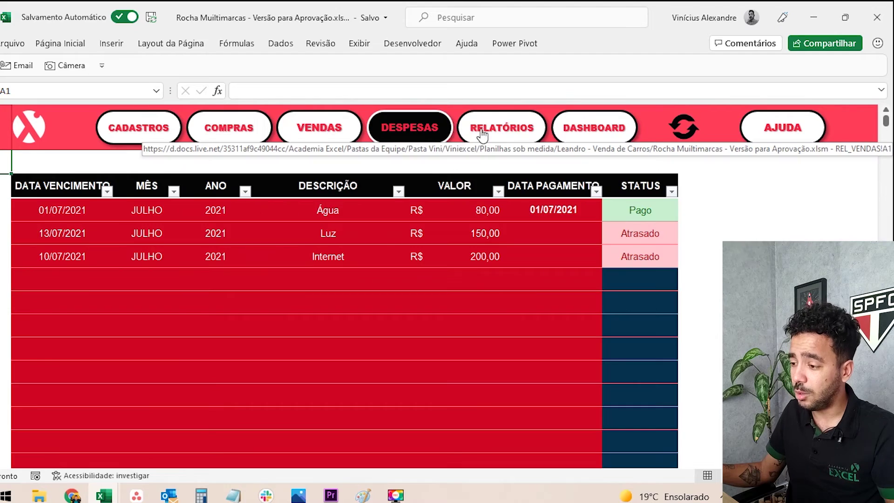
click(480, 133)
click(569, 132)
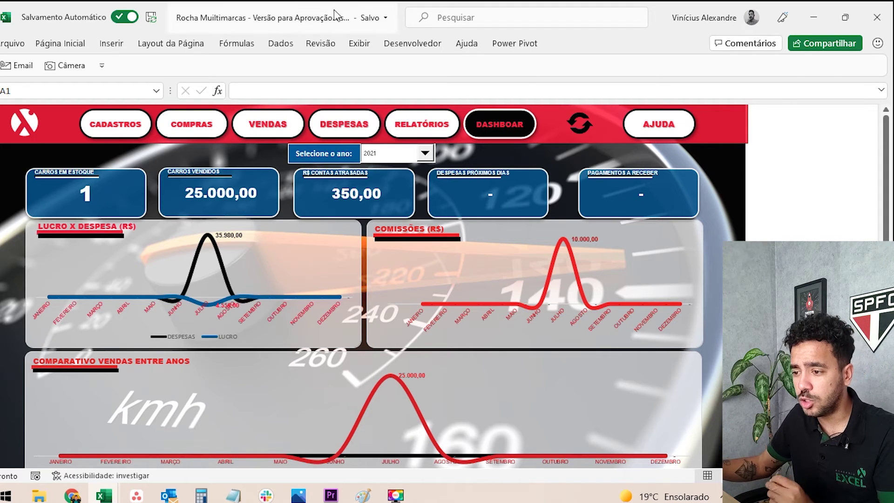
click(119, 44)
double_click(119, 45)
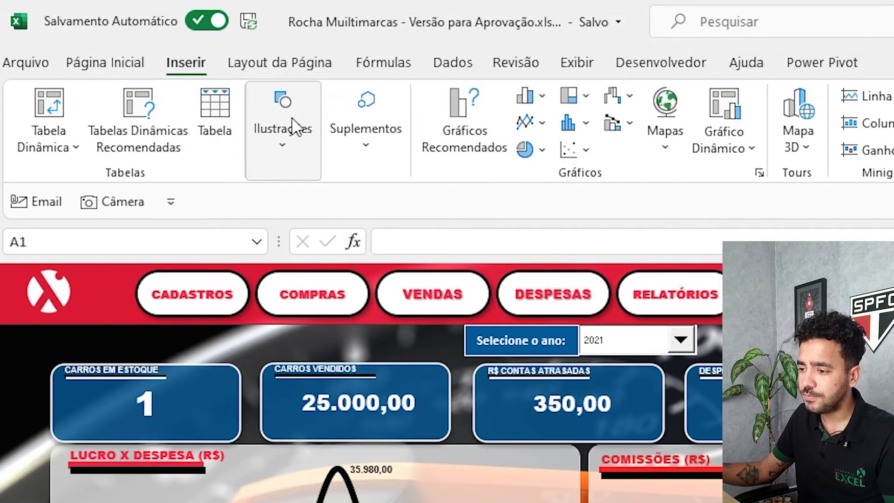
click(293, 126)
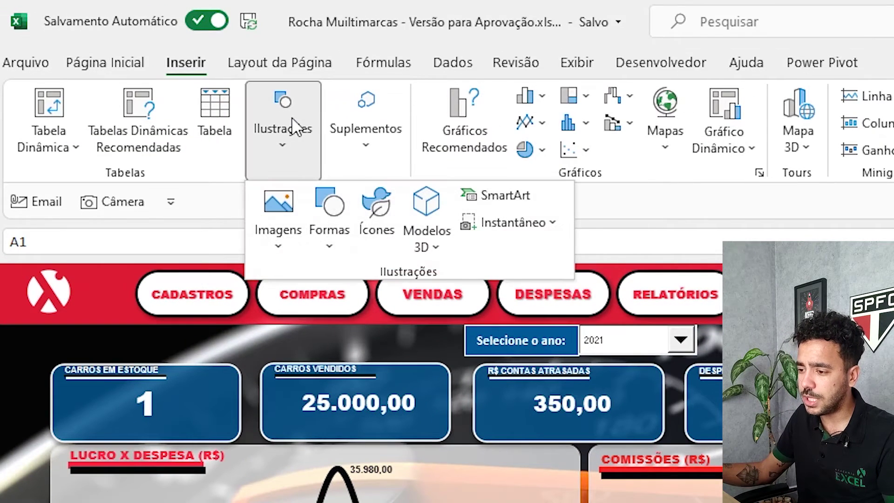
click(377, 204)
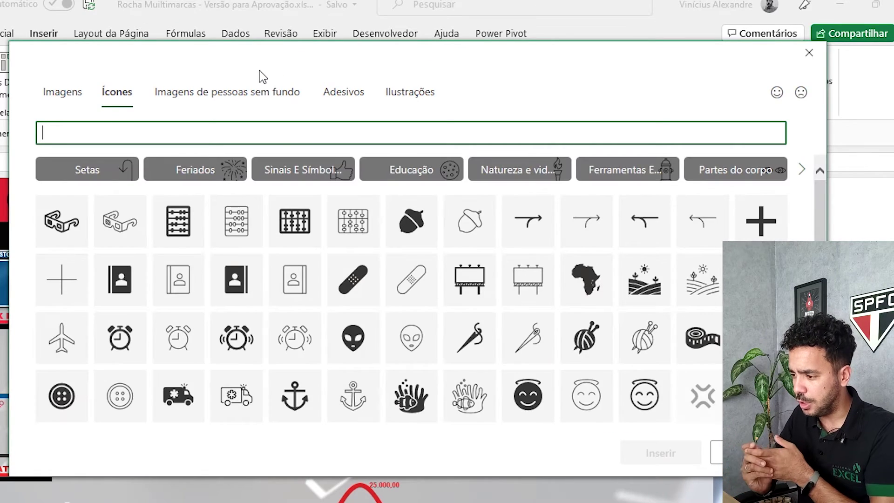
drag(269, 68, 239, 114)
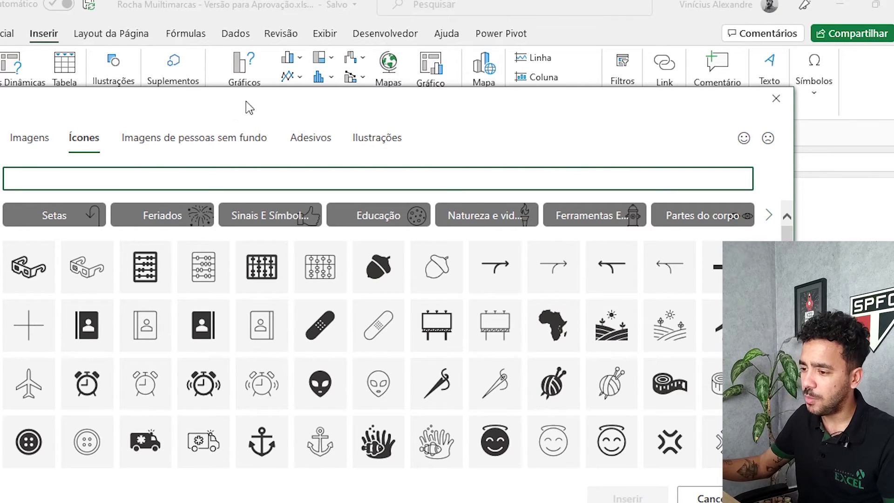
drag(224, 110, 578, 195)
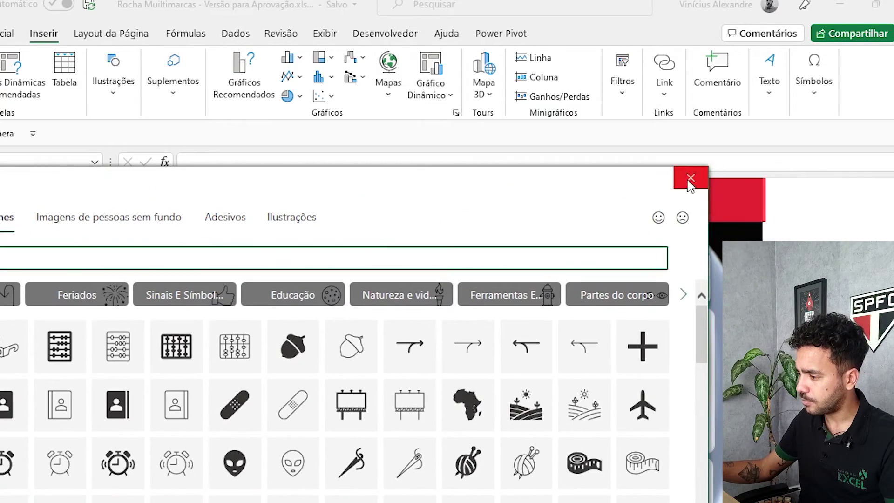
click(691, 179)
scroll(303, 311, down, 1)
scroll(260, 309, down, 1)
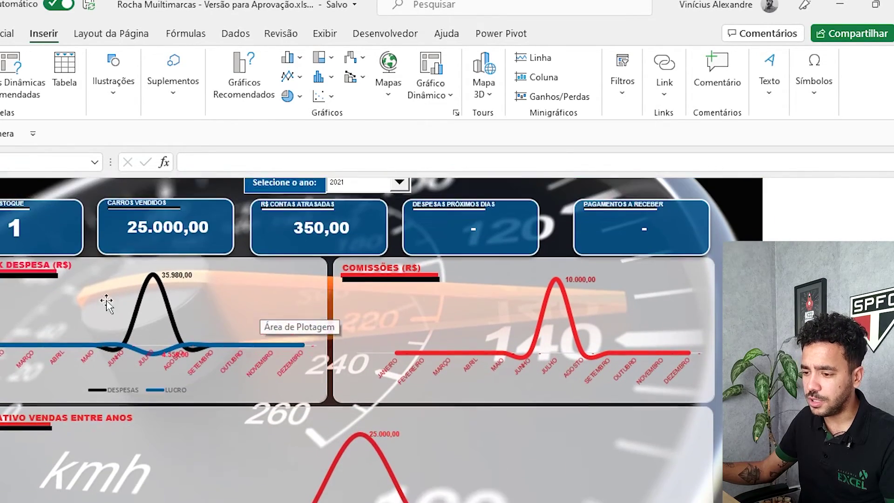
scroll(28, 341, down, 1)
scroll(28, 342, up, 2)
scroll(142, 412, up, 1)
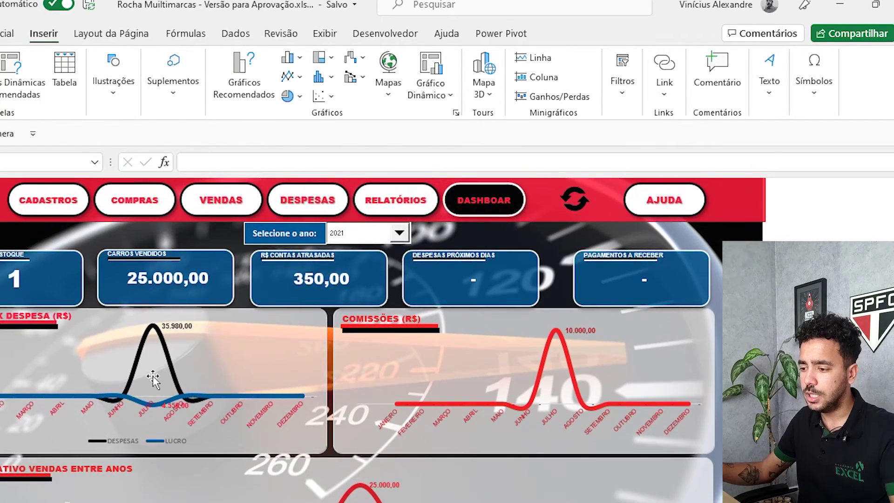
- Open the stock icon gallery, search for "dinheiro" and select the filled banknotes icon
ctrl+scroll(152, 371, down, 3)
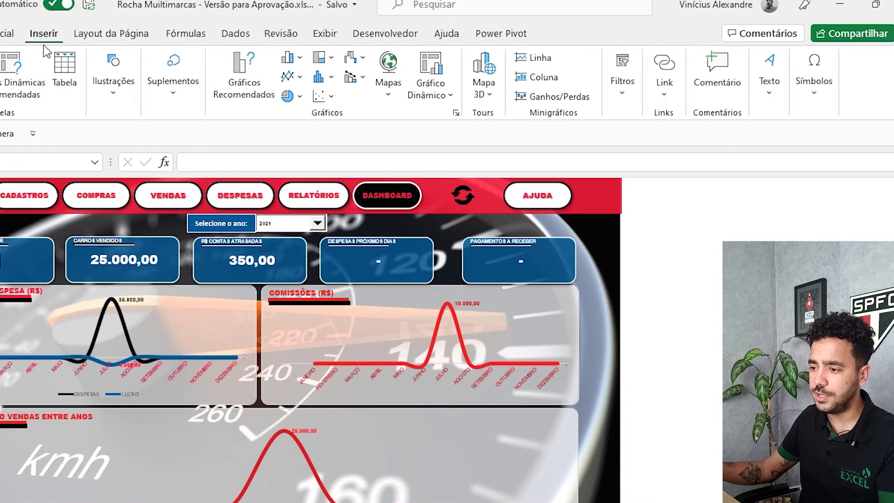
click(131, 100)
click(178, 139)
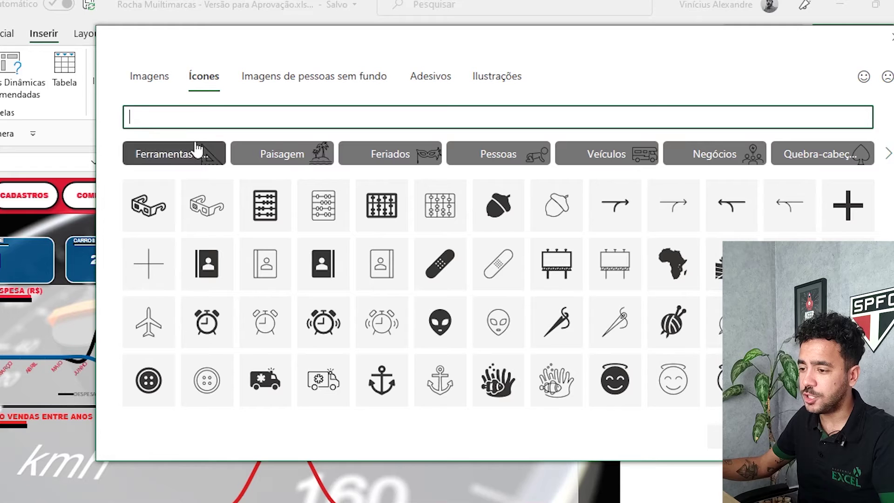
text(di)
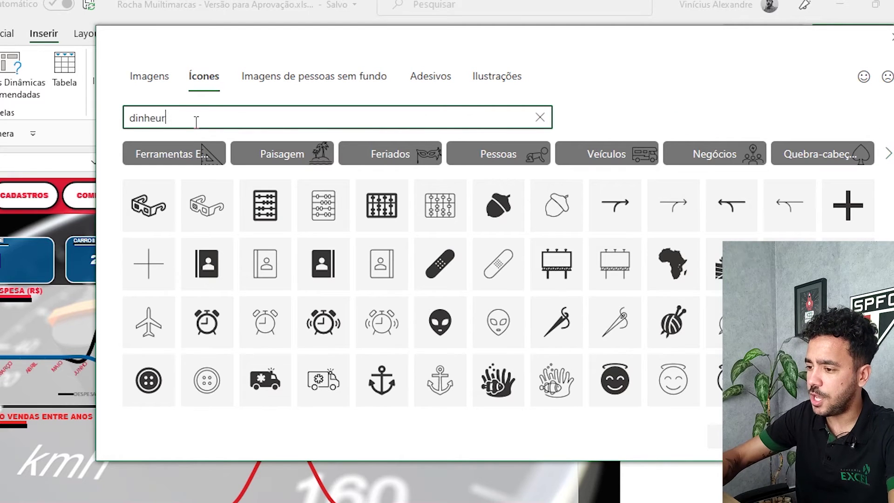
text(nheur)
key(BackSpace)
key(BackSpace)
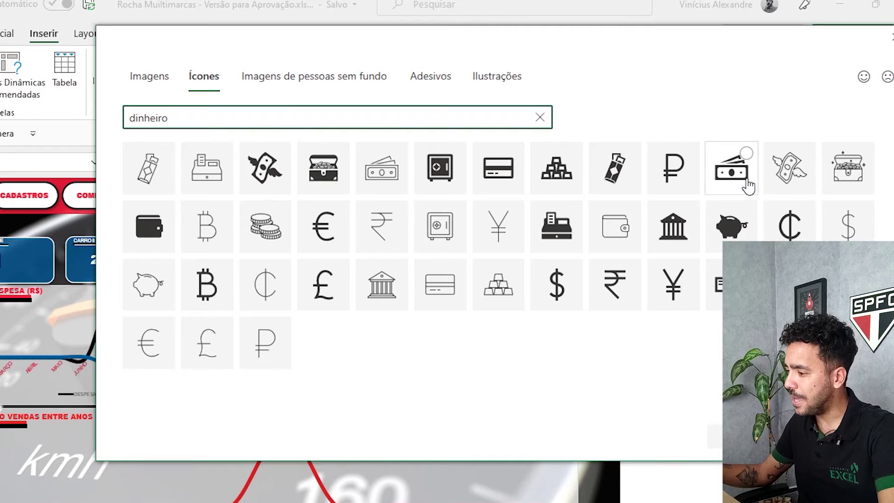
drag(654, 49, 333, 41)
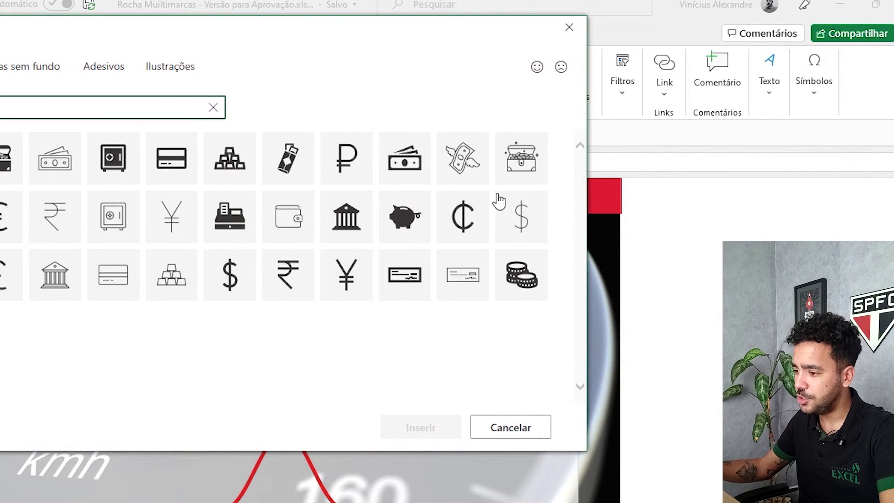
click(419, 144)
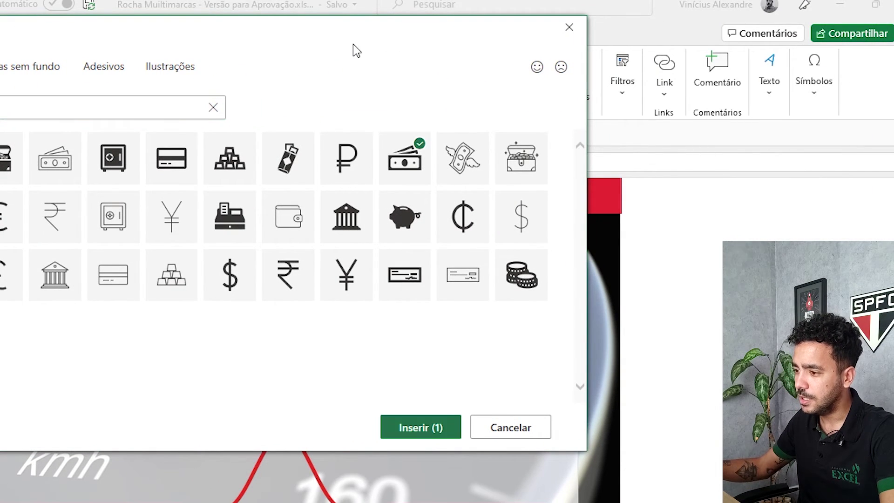
- Search the icon gallery for "funcionário" and add the filled female employee icon to the selection
drag(467, 32, 579, 21)
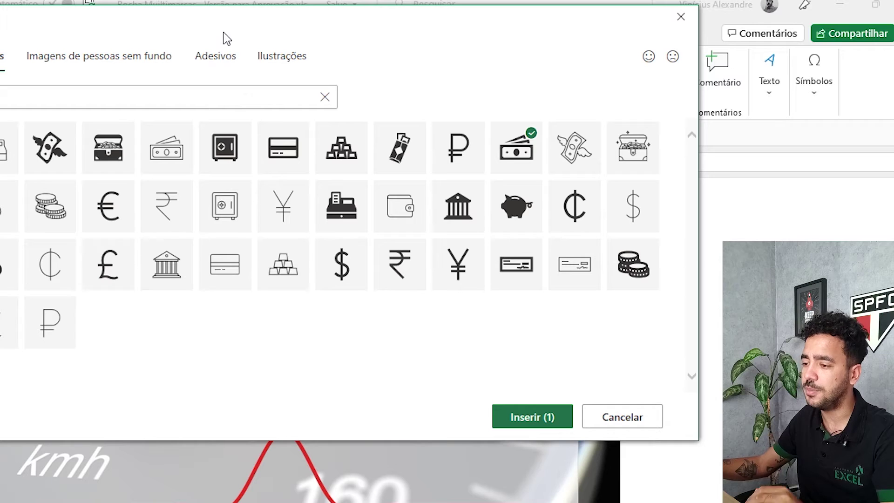
drag(287, 24, 334, 319)
drag(293, 371, 228, 83)
click(154, 159)
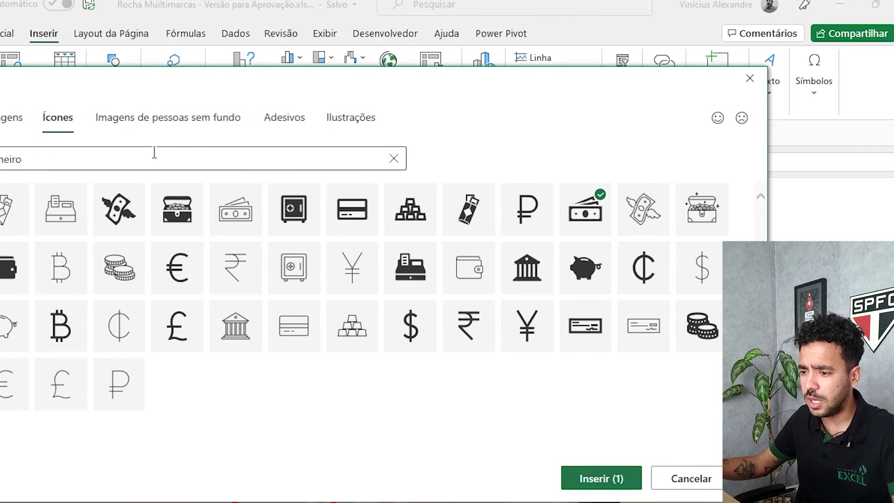
key(ctrl+a)
key(BackSpace)
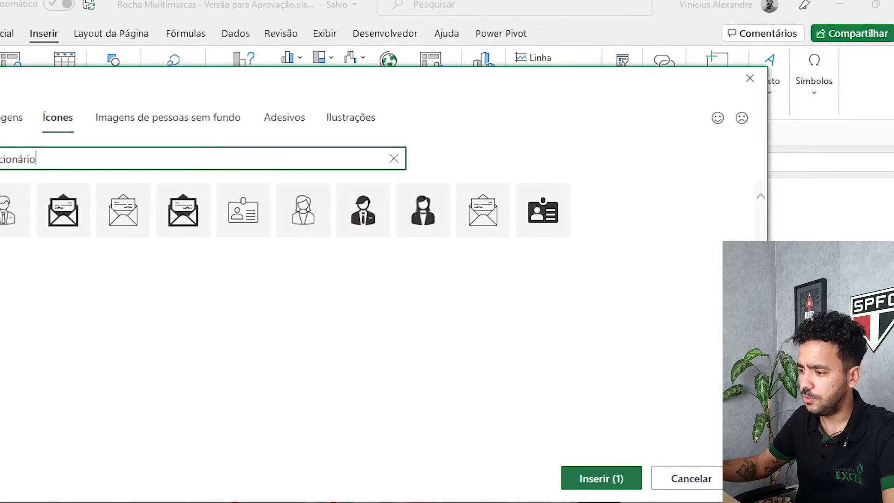
click(423, 212)
- Search the icon gallery for "calendário", select the first filled calendar icon and insert the three chosen icons
drag(108, 89, 173, 114)
double_click(179, 175)
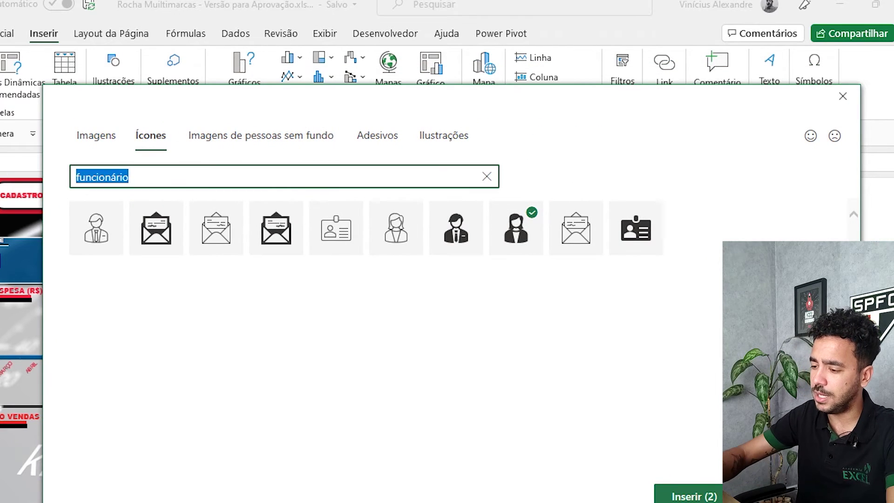
text(calend)
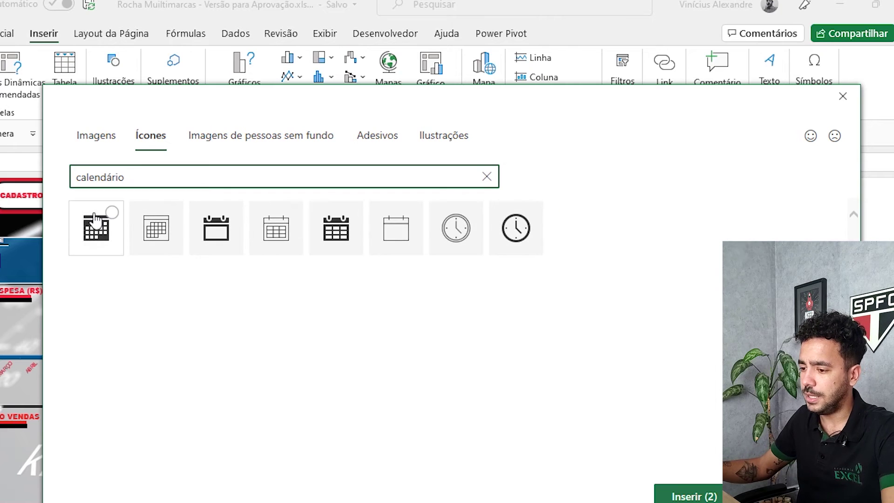
click(109, 214)
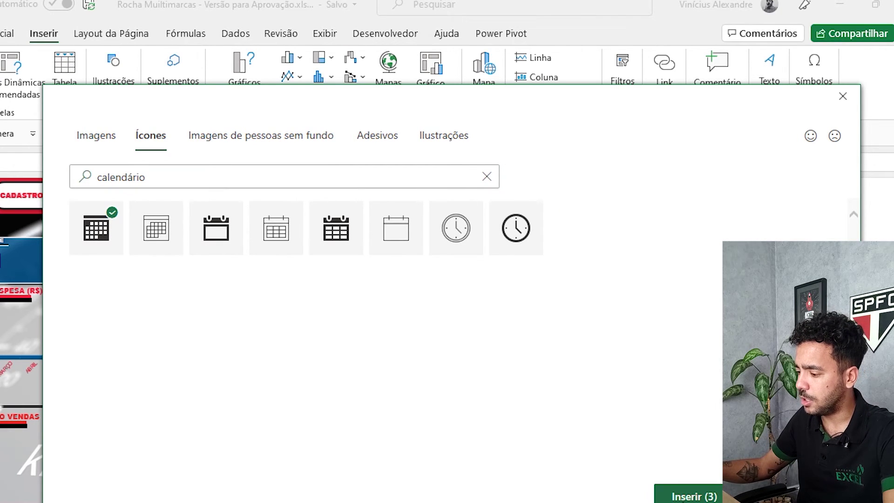
drag(406, 101, 345, 76)
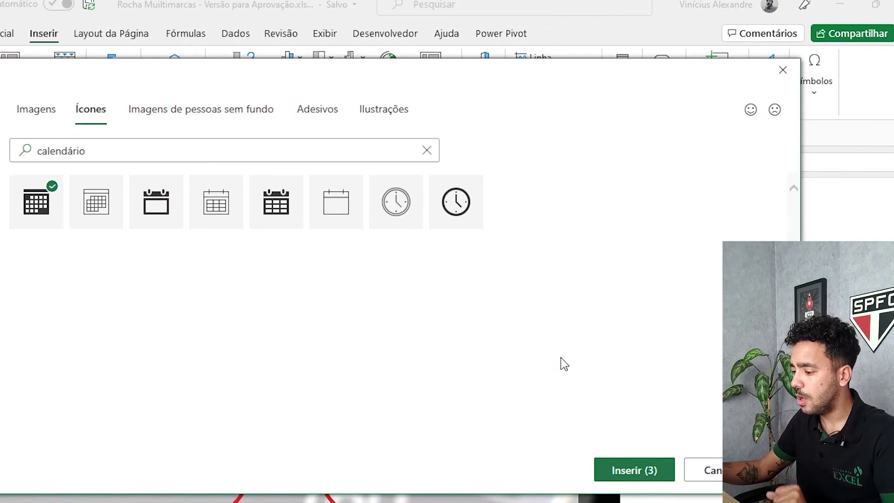
click(615, 471)
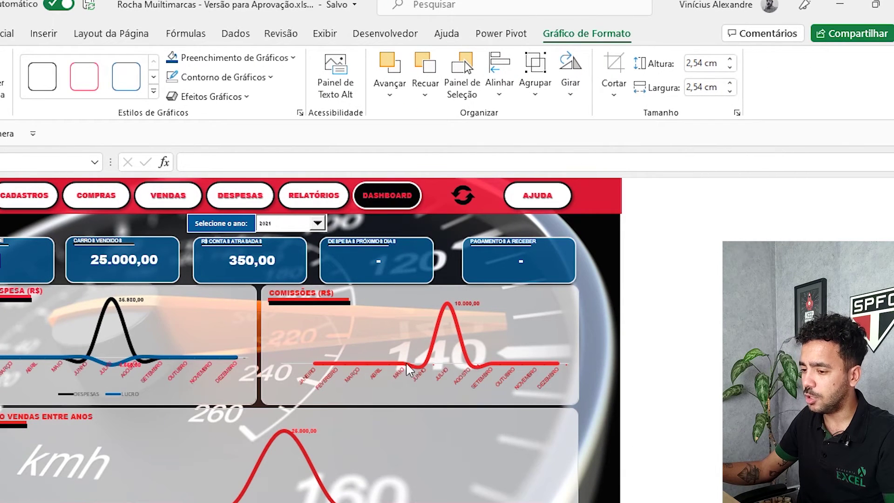
- Place the three inserted icons over the lower part of the Comissões chart and resize them to 1 cm high and 1 cm wide
drag(769, 302, 356, 387)
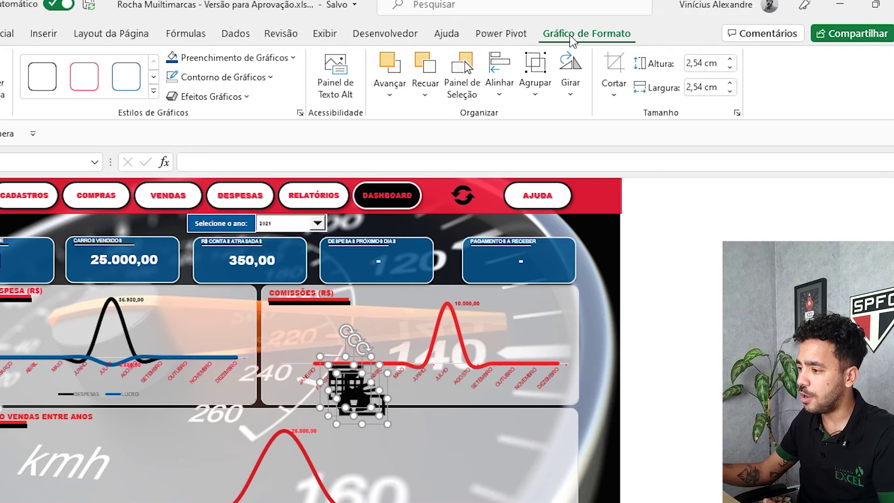
click(717, 65)
triple_click(721, 66)
text(1)
key(Tab)
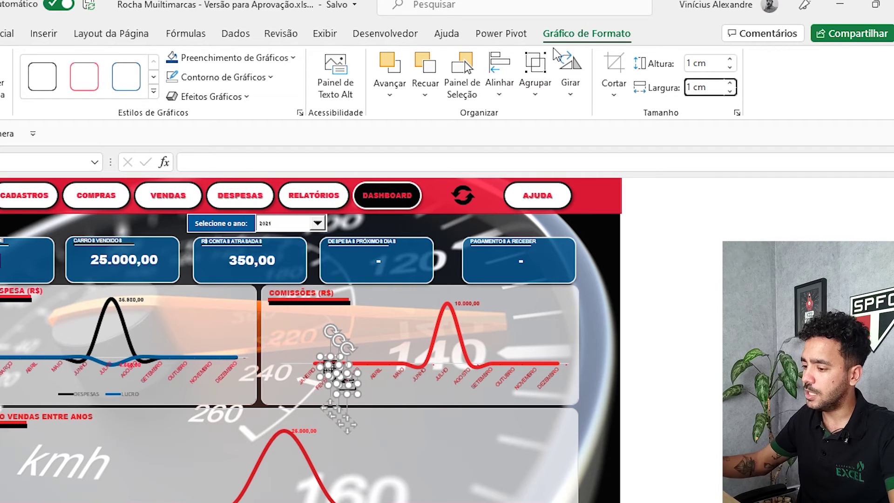